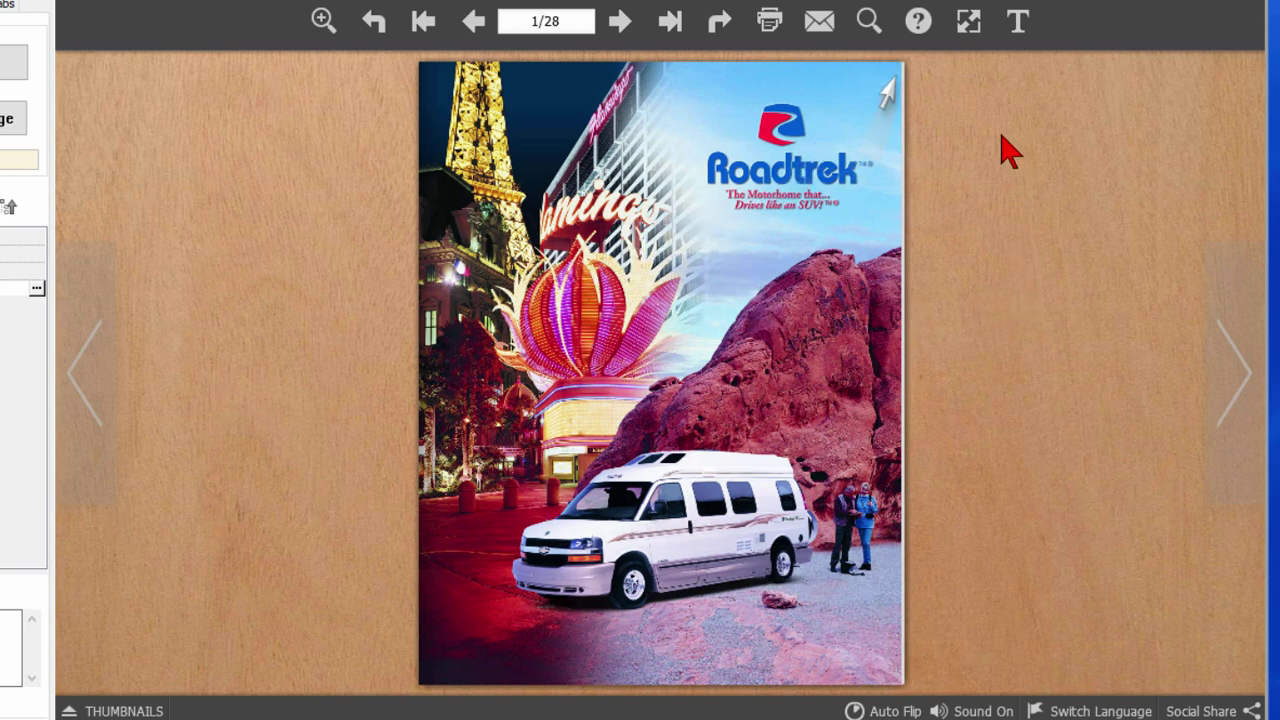
- Page forward four spreads through the Roadtrek brochure preview
left_click(621, 21)
left_click(622, 24)
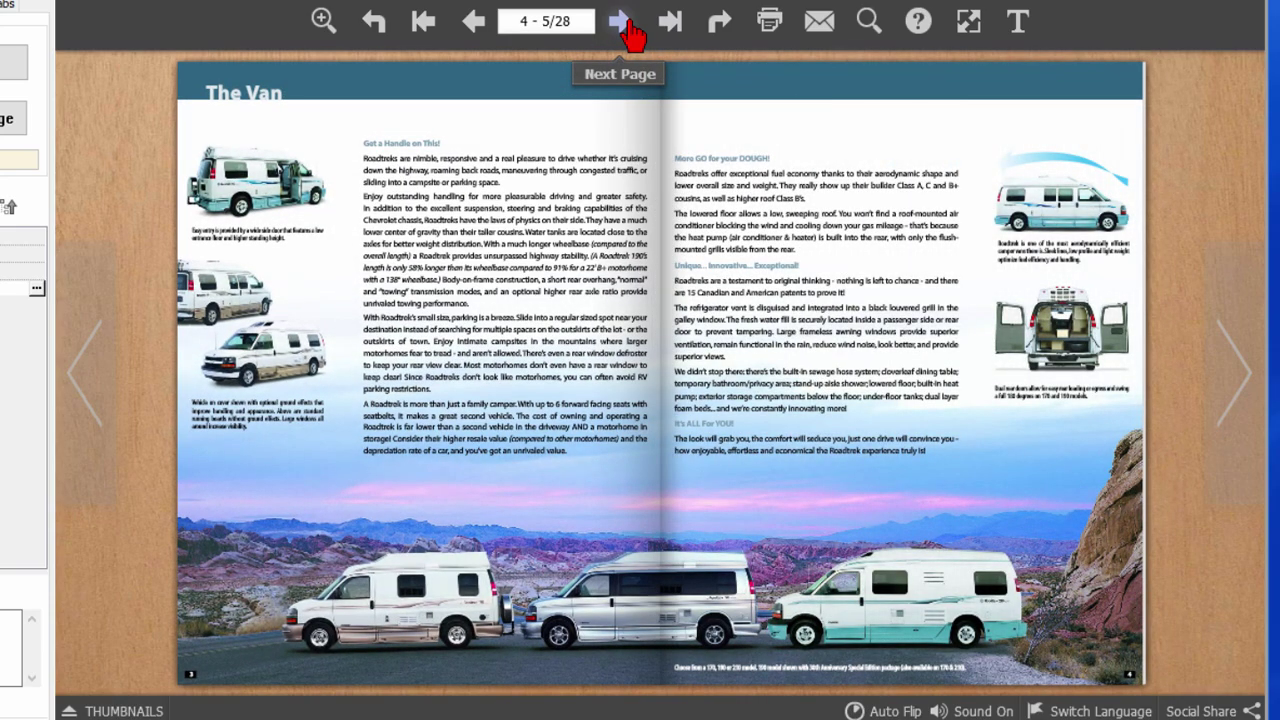
left_click(622, 24)
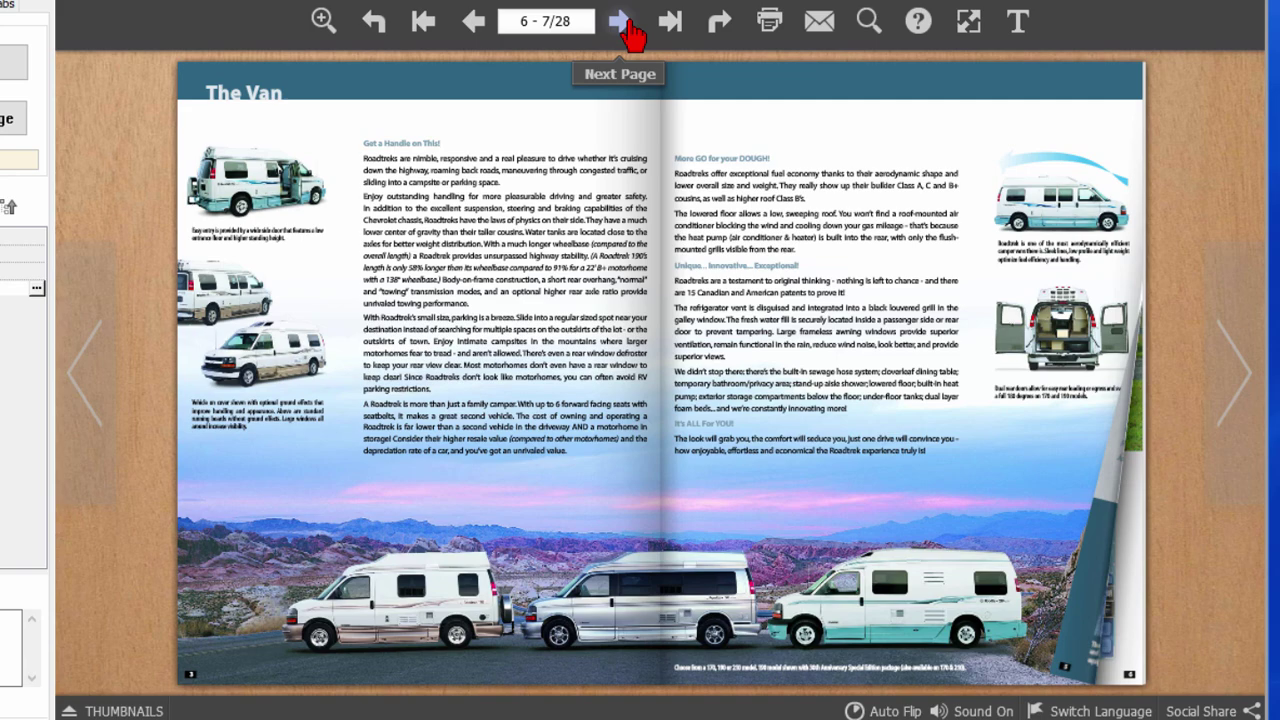
left_click(622, 24)
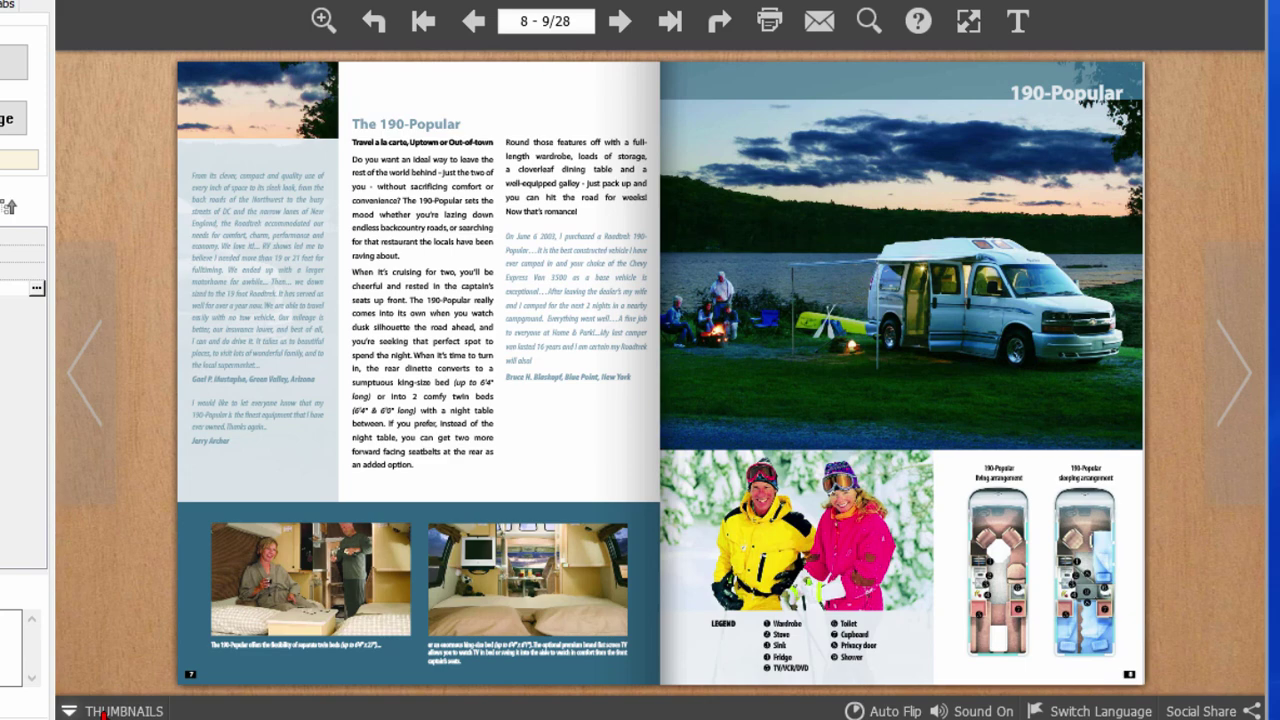
- Jump back to pages 4-5 from the thumbnail bar, then hide the thumbnails
left_click(101, 712)
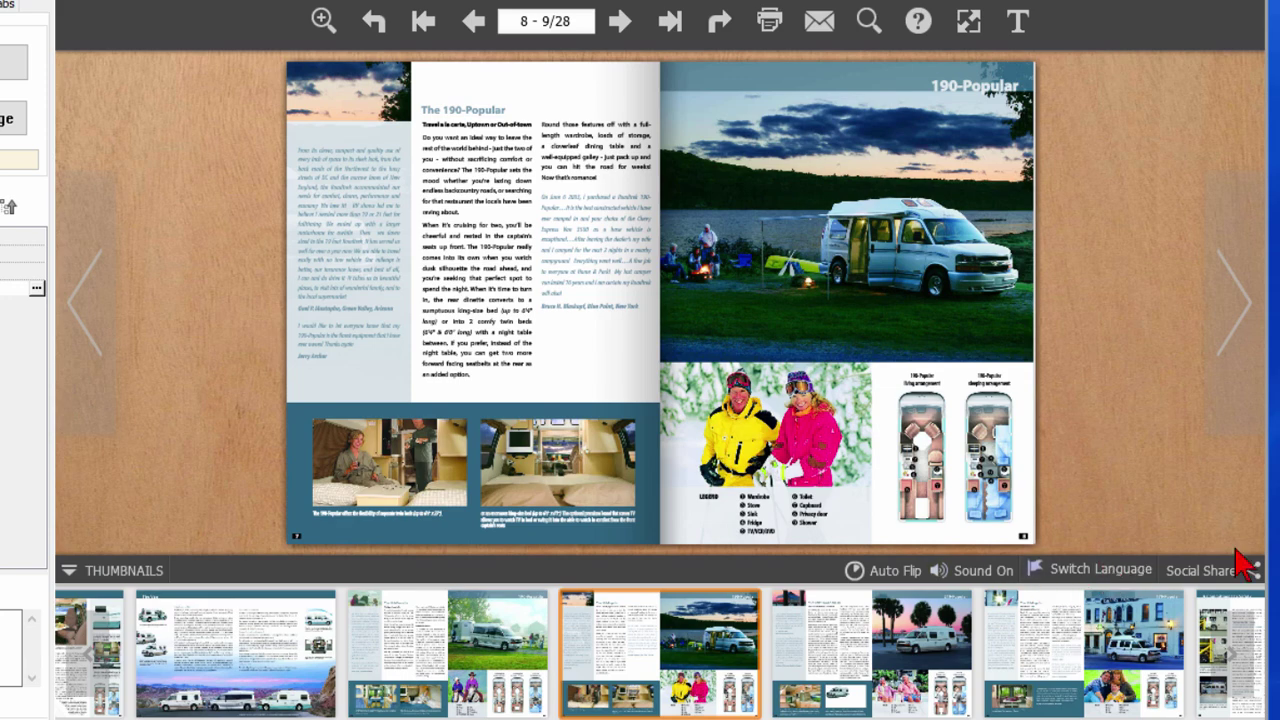
left_click(257, 665)
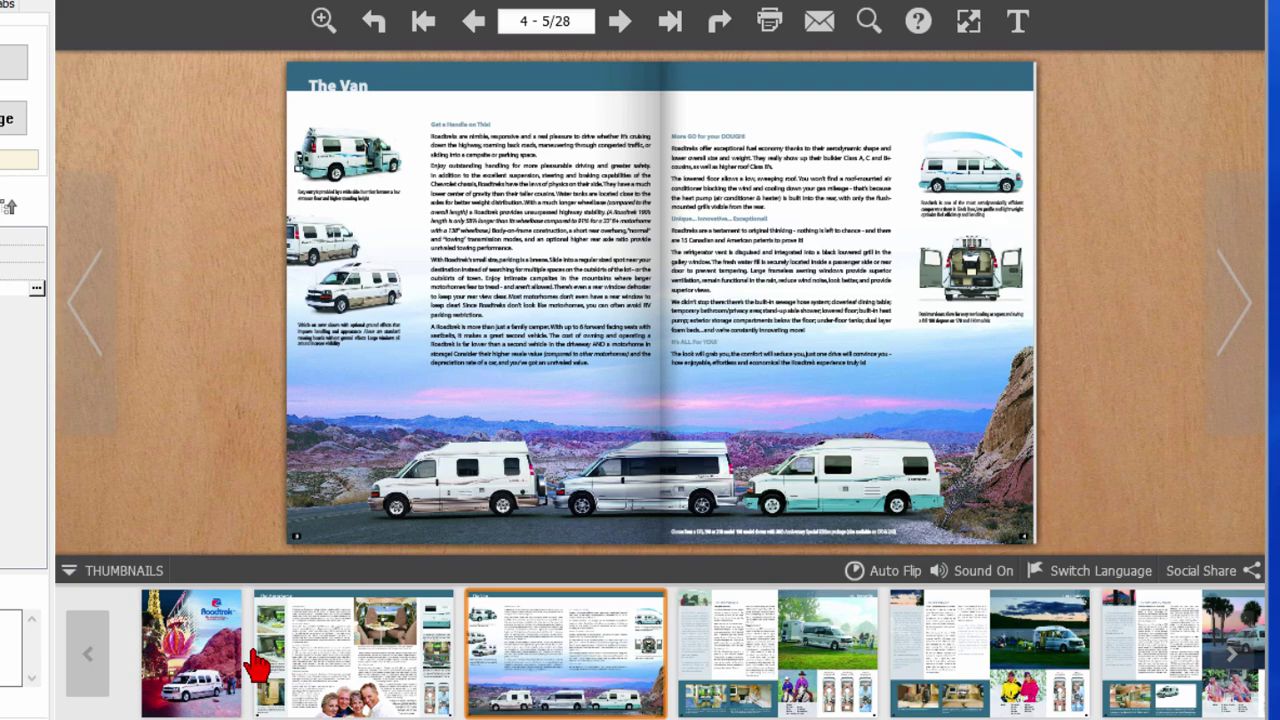
left_click(73, 570)
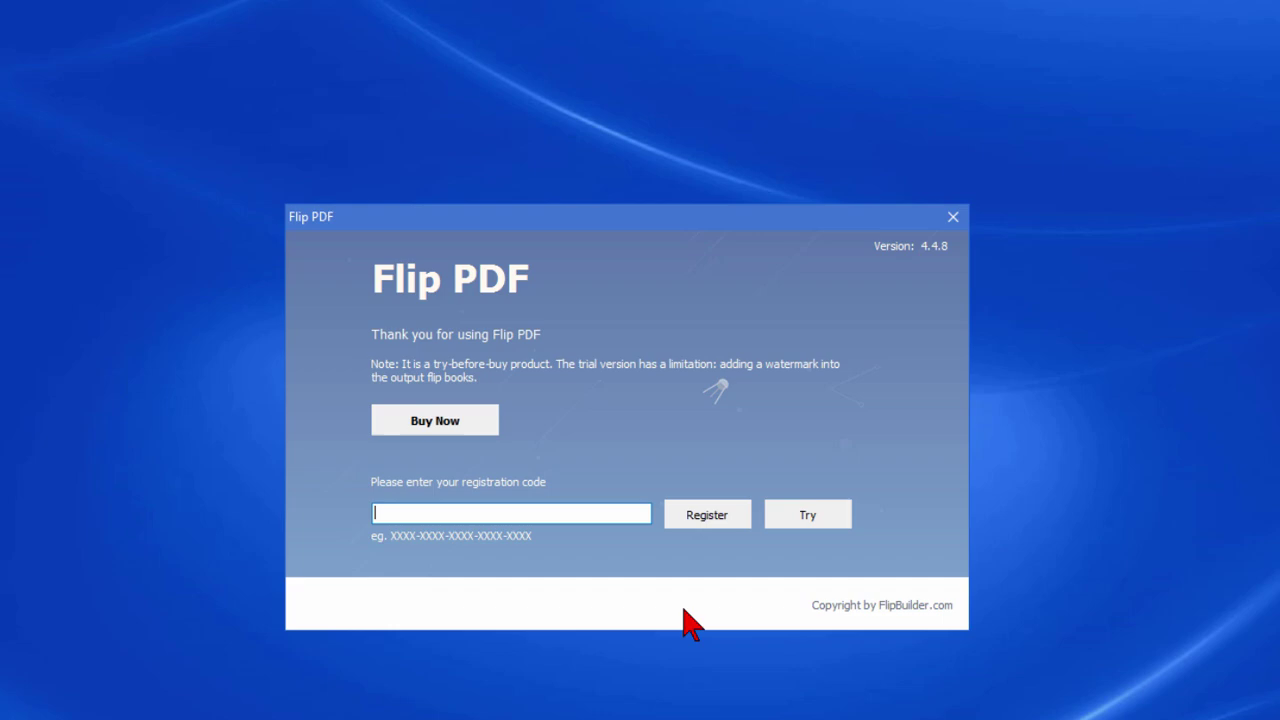
- Continue with the trial and start a new project, keeping HTML5 as the version
left_click(798, 520)
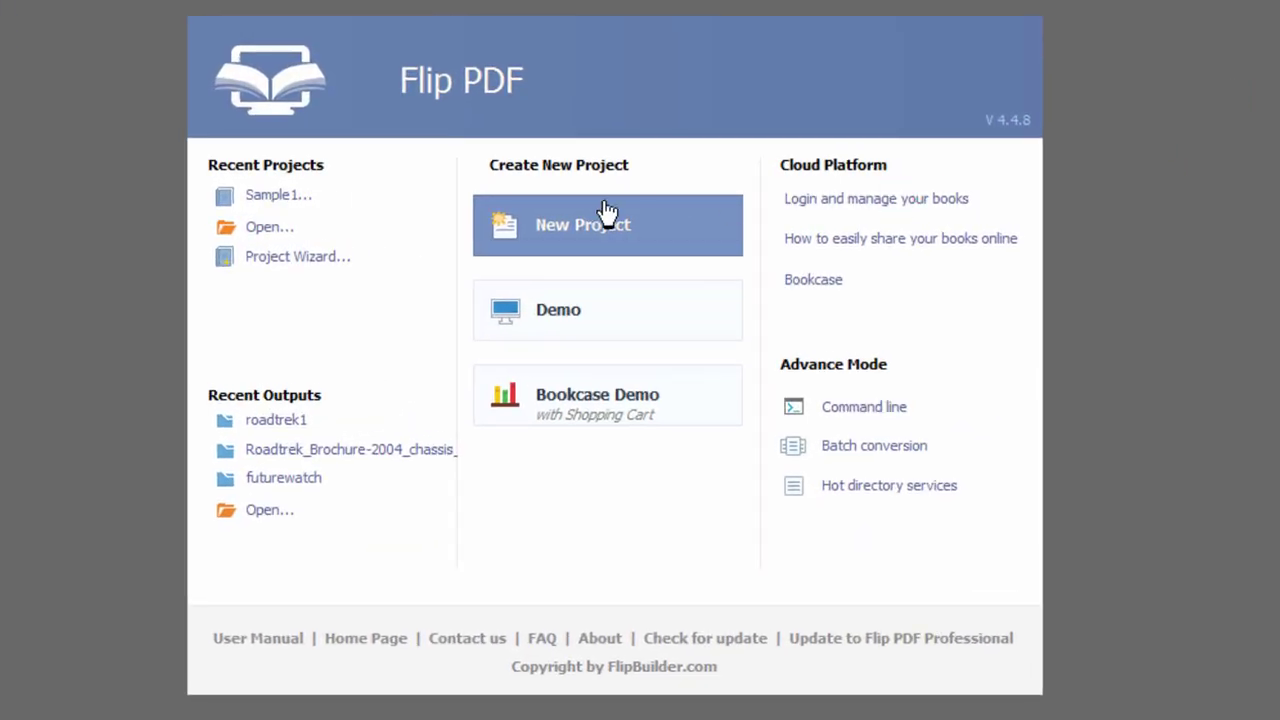
left_click(604, 228)
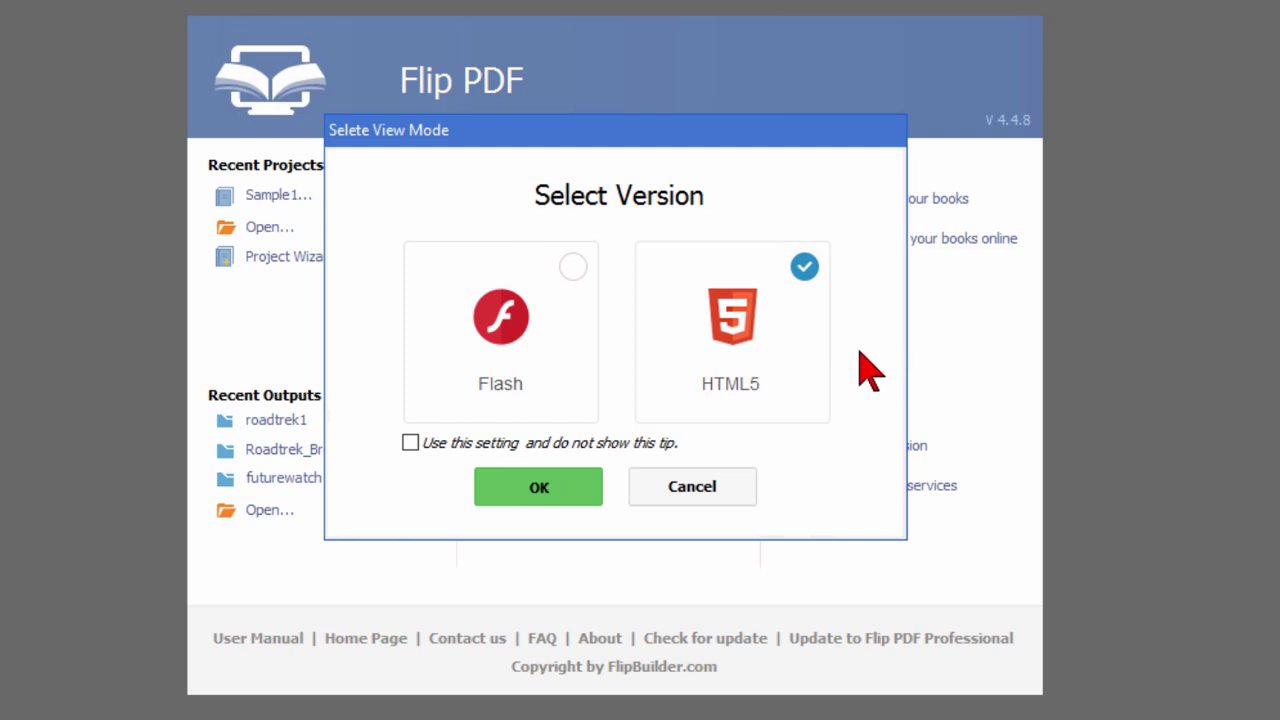
- Confirm HTML5 and choose E:\temp\futurewatch.pdf as the PDF to import
left_click(545, 490)
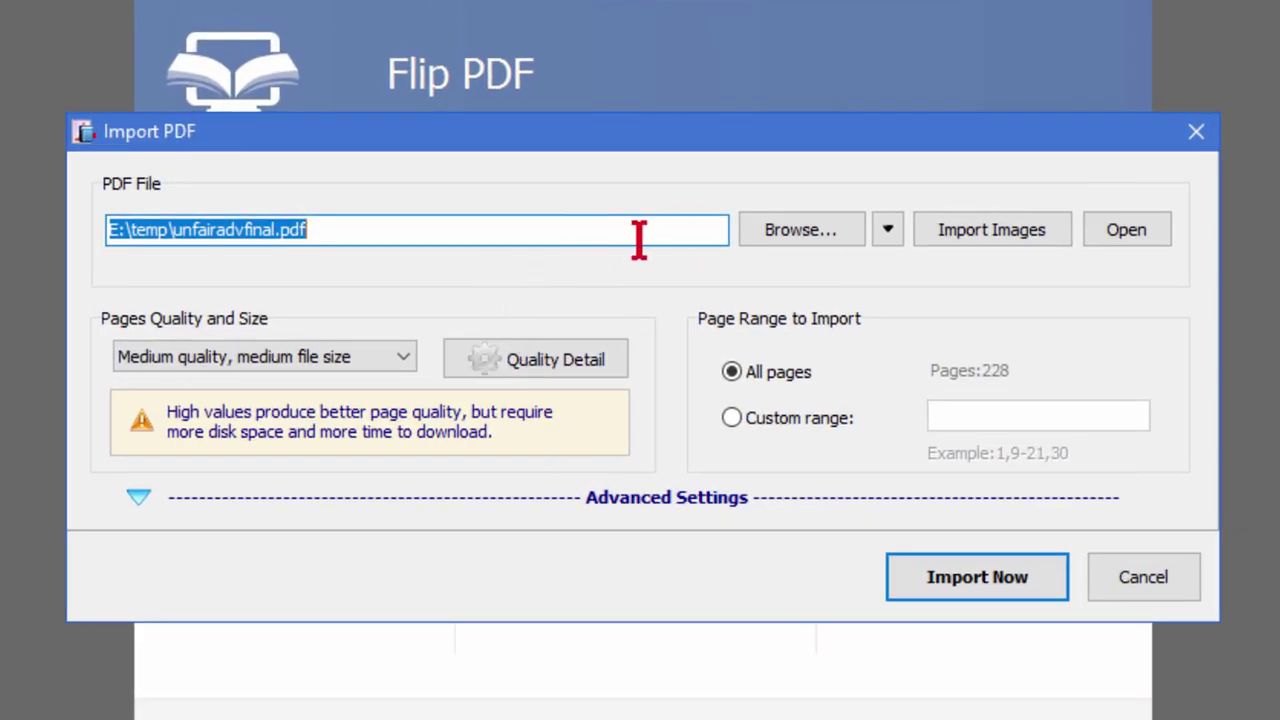
left_click(790, 232)
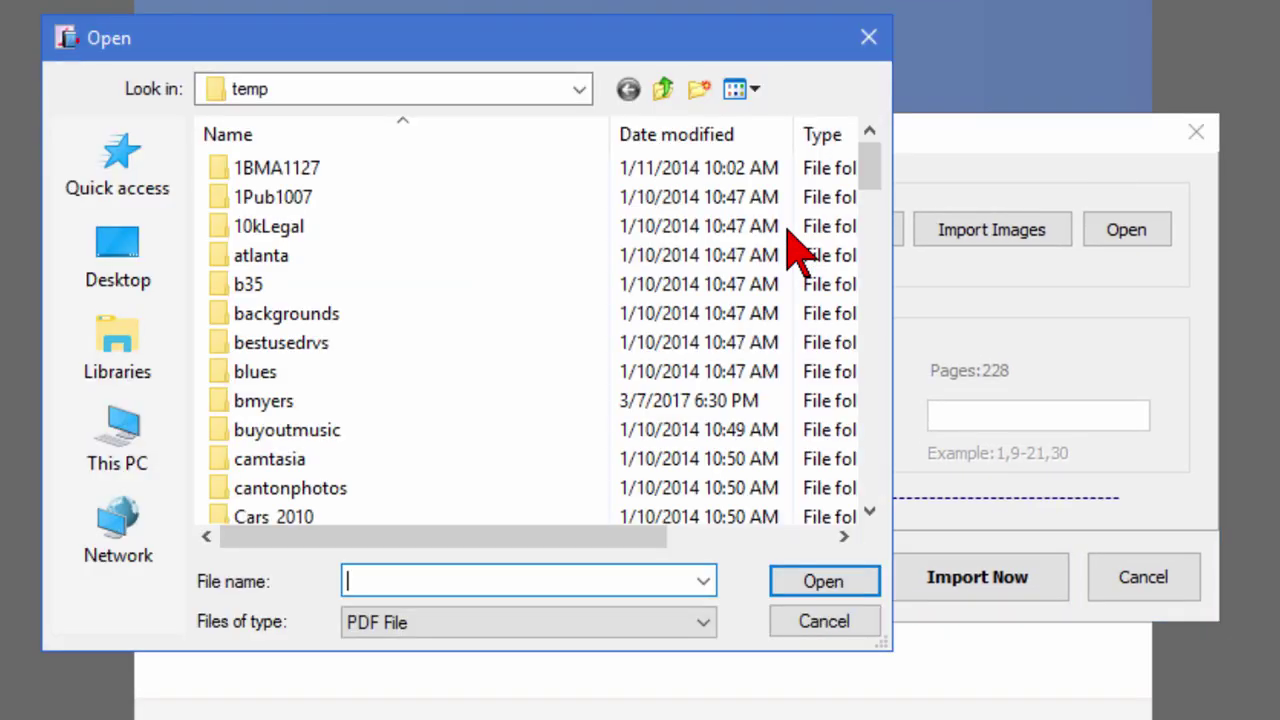
scroll(540, 265, "down", 15)
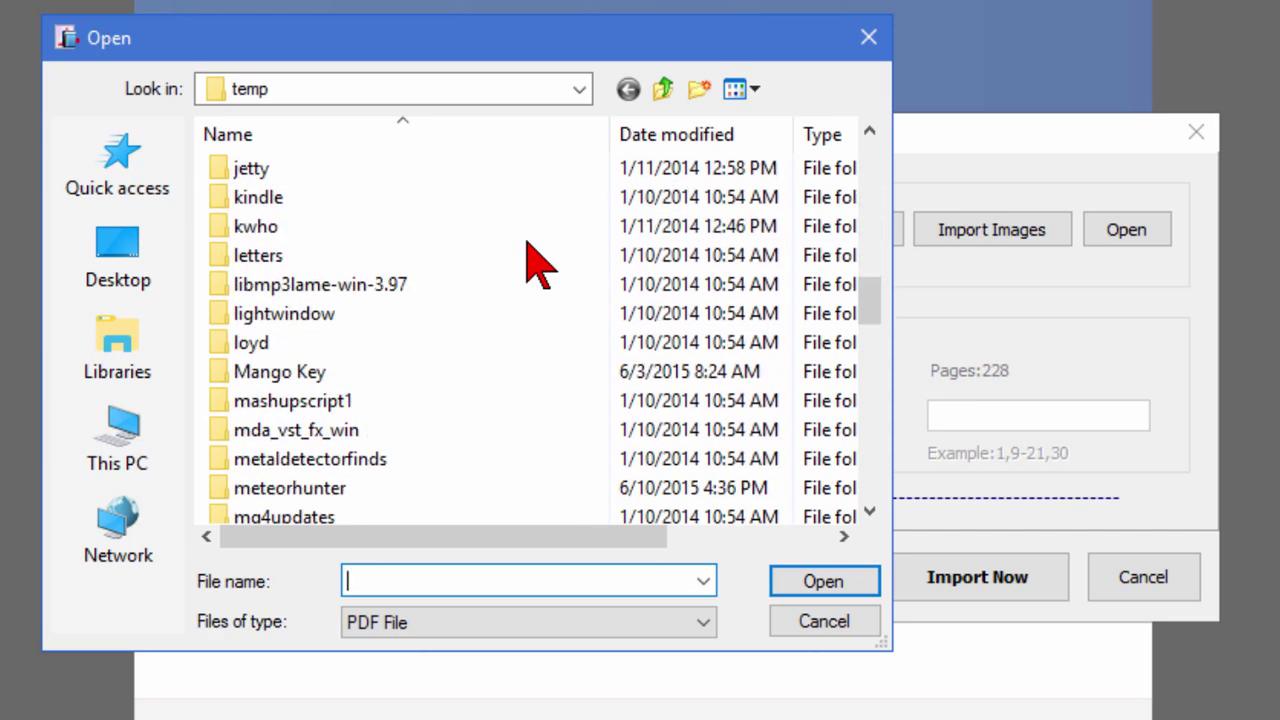
scroll(527, 243, "down", 20)
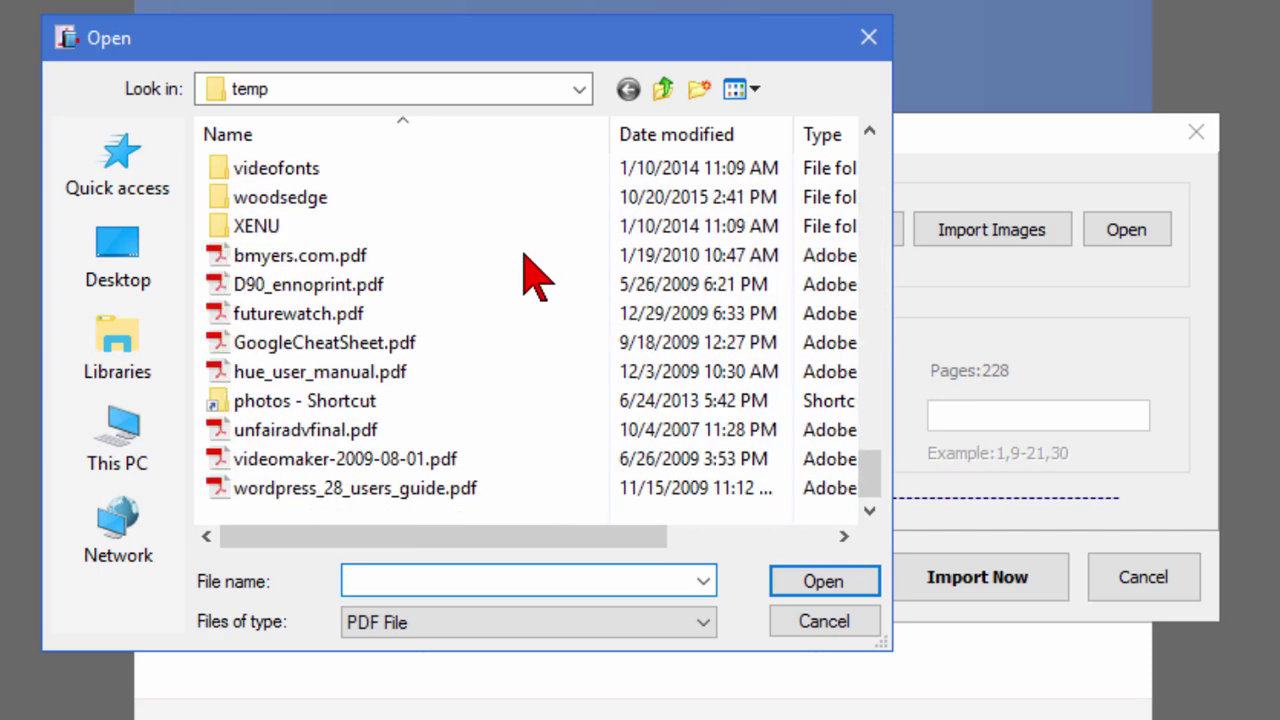
left_click(355, 316)
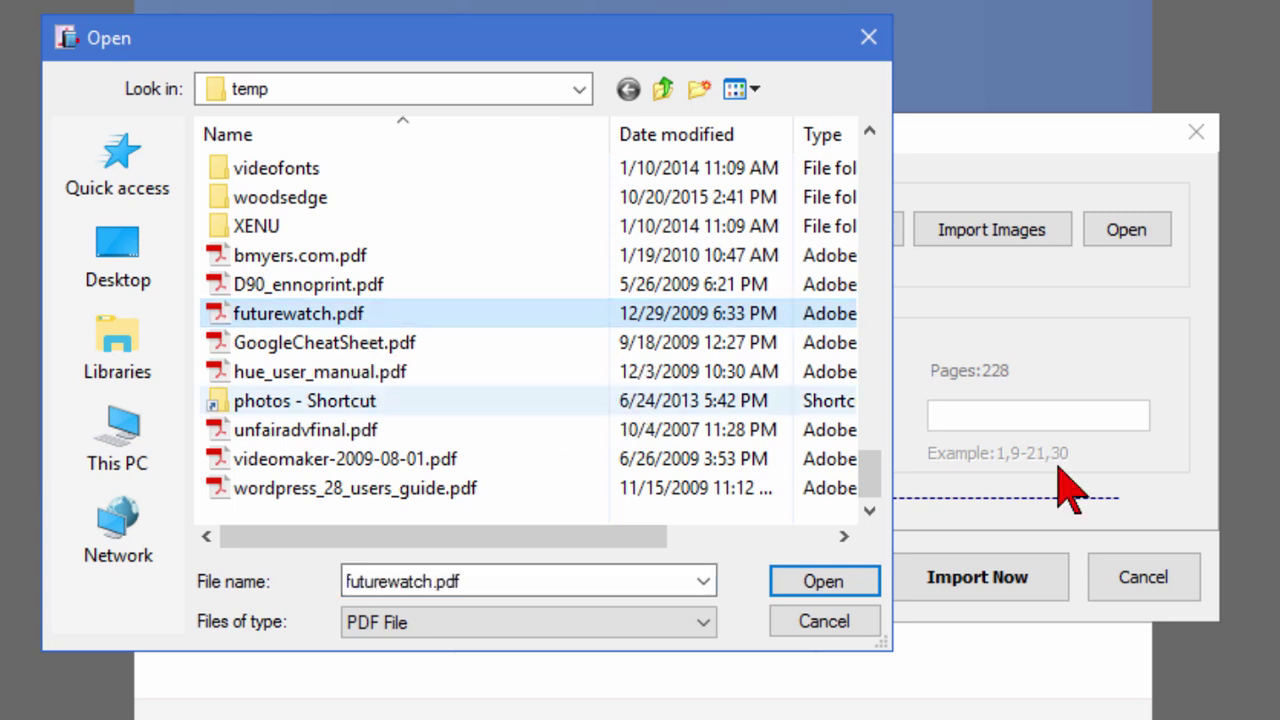
left_click(835, 588)
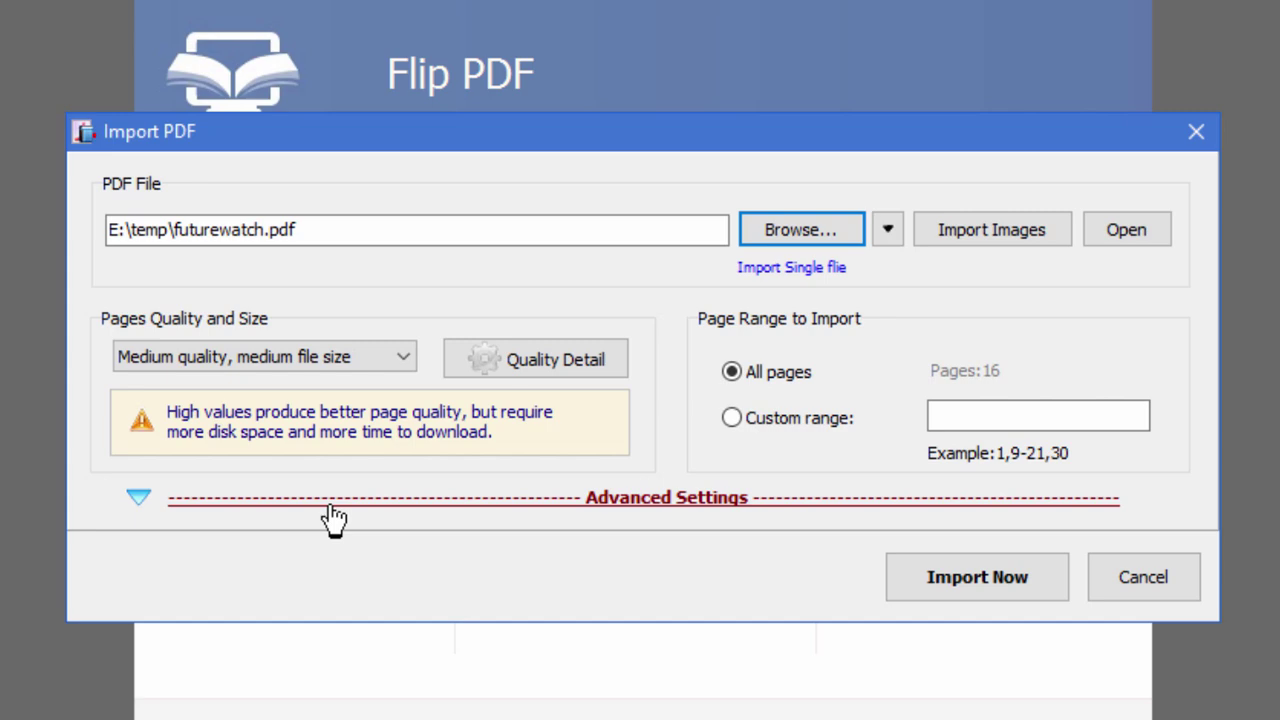
- Import futurewatch.pdf, flip through all 16 pages, and return to the cover
left_click(978, 585)
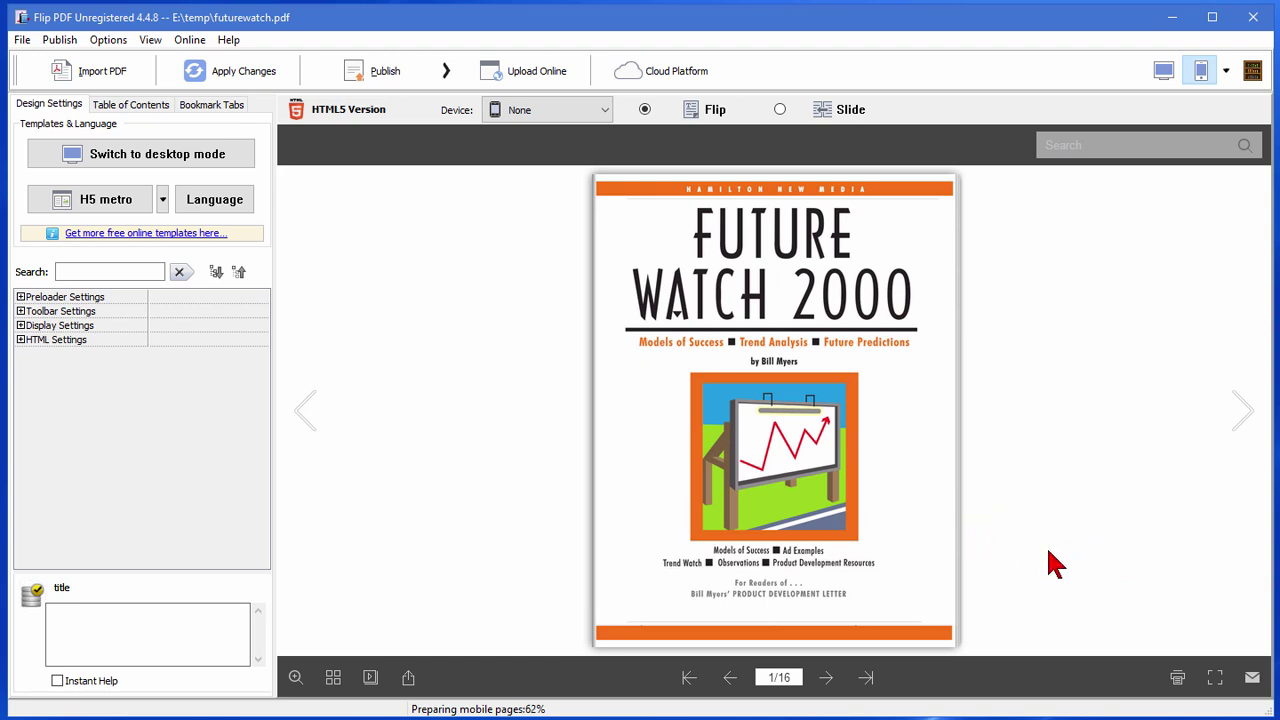
left_click(826, 679)
left_click(826, 679)
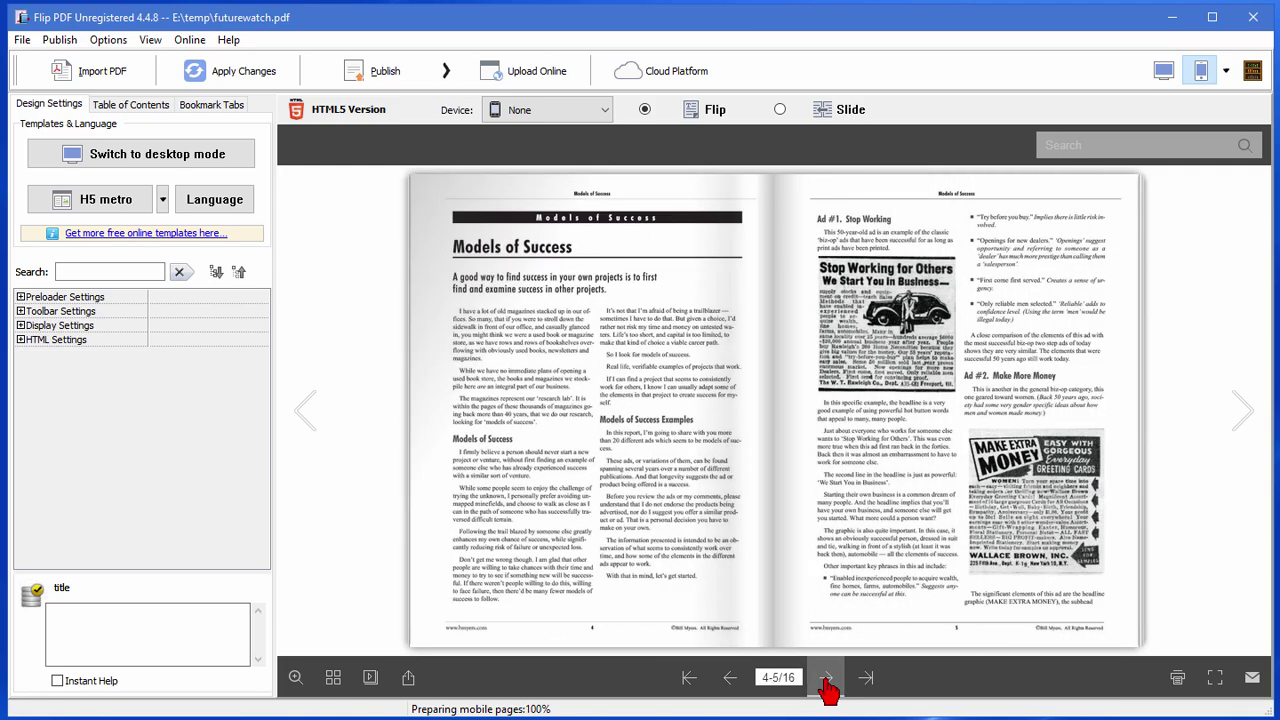
left_click(826, 679)
left_click(826, 679)
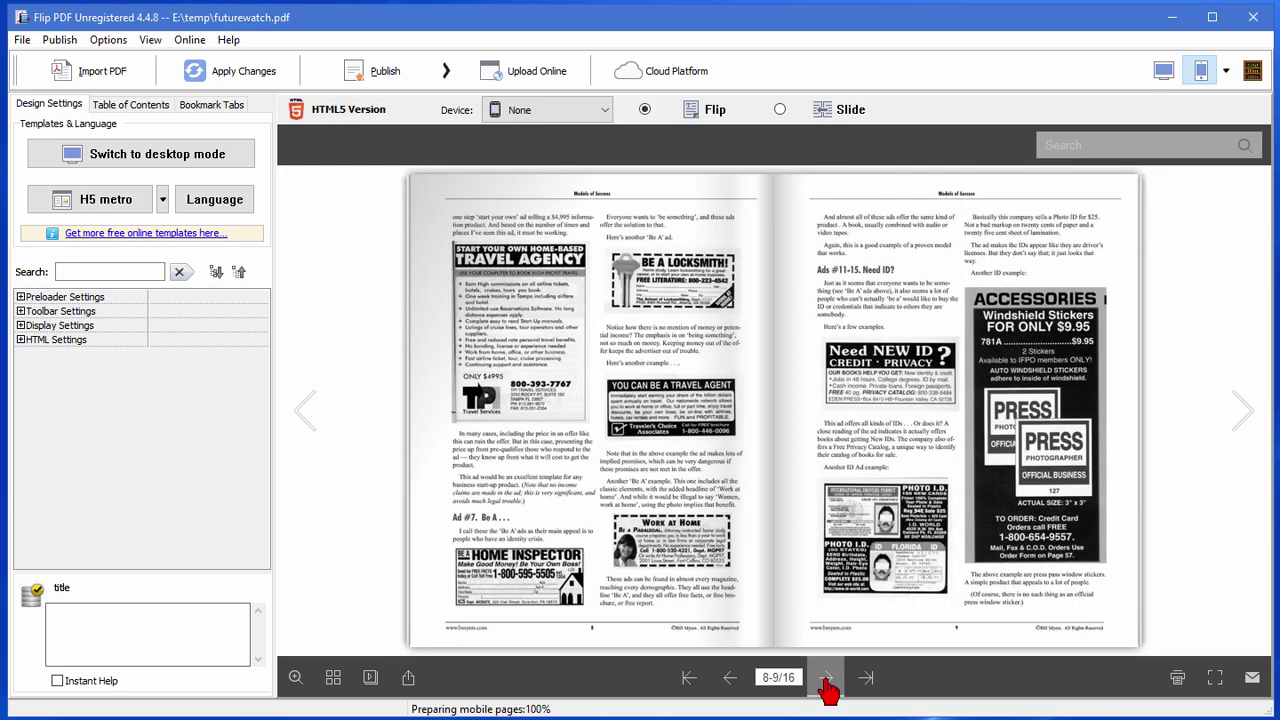
left_click(826, 679)
left_click(826, 679)
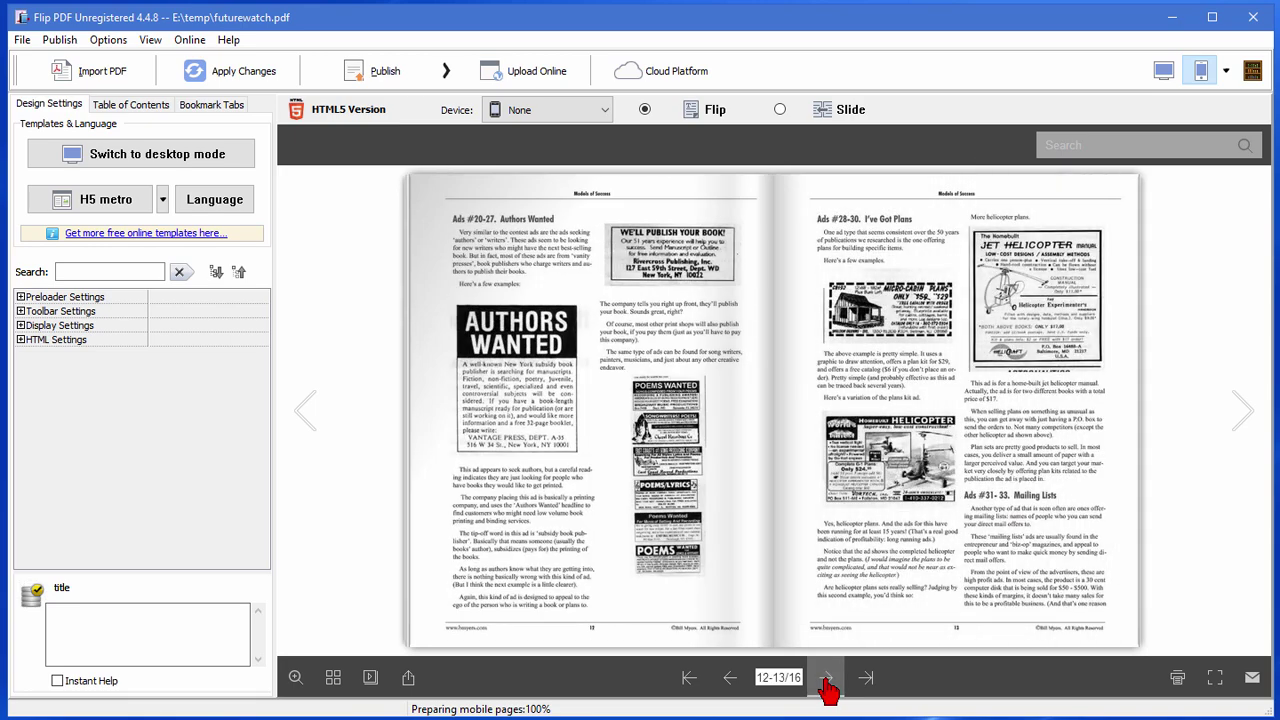
left_click(826, 679)
left_click(826, 679)
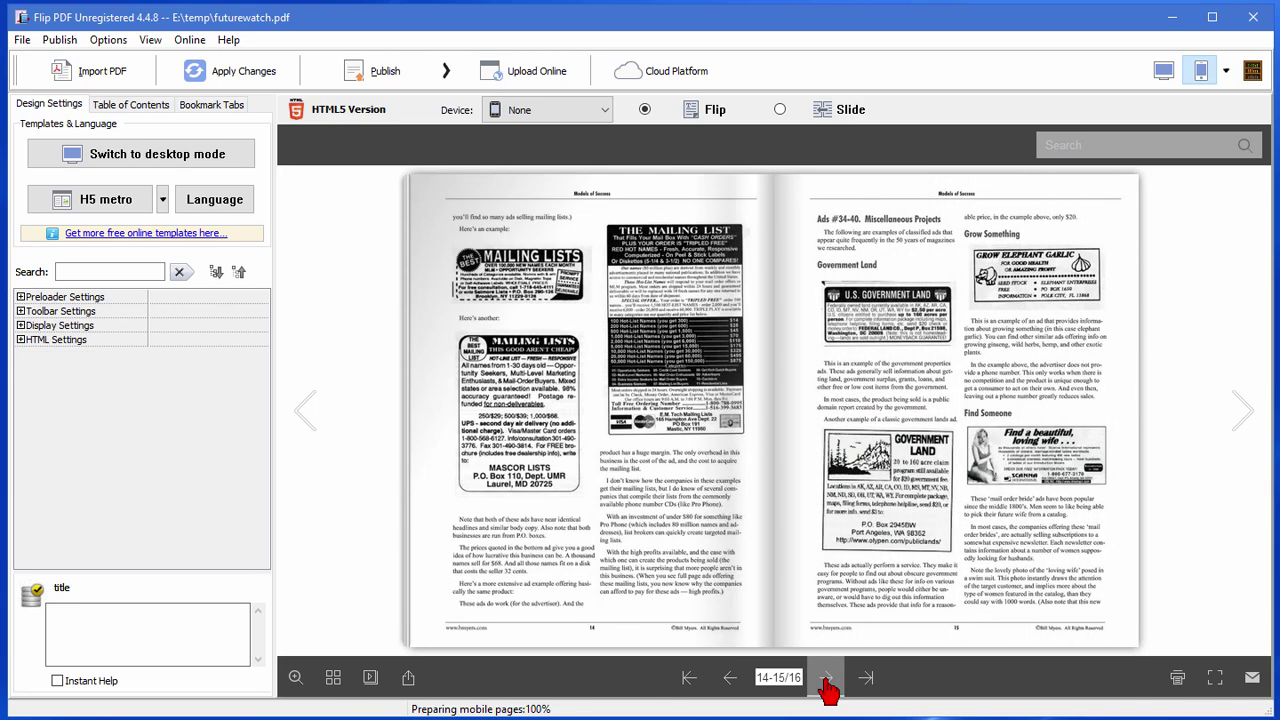
left_click(689, 679)
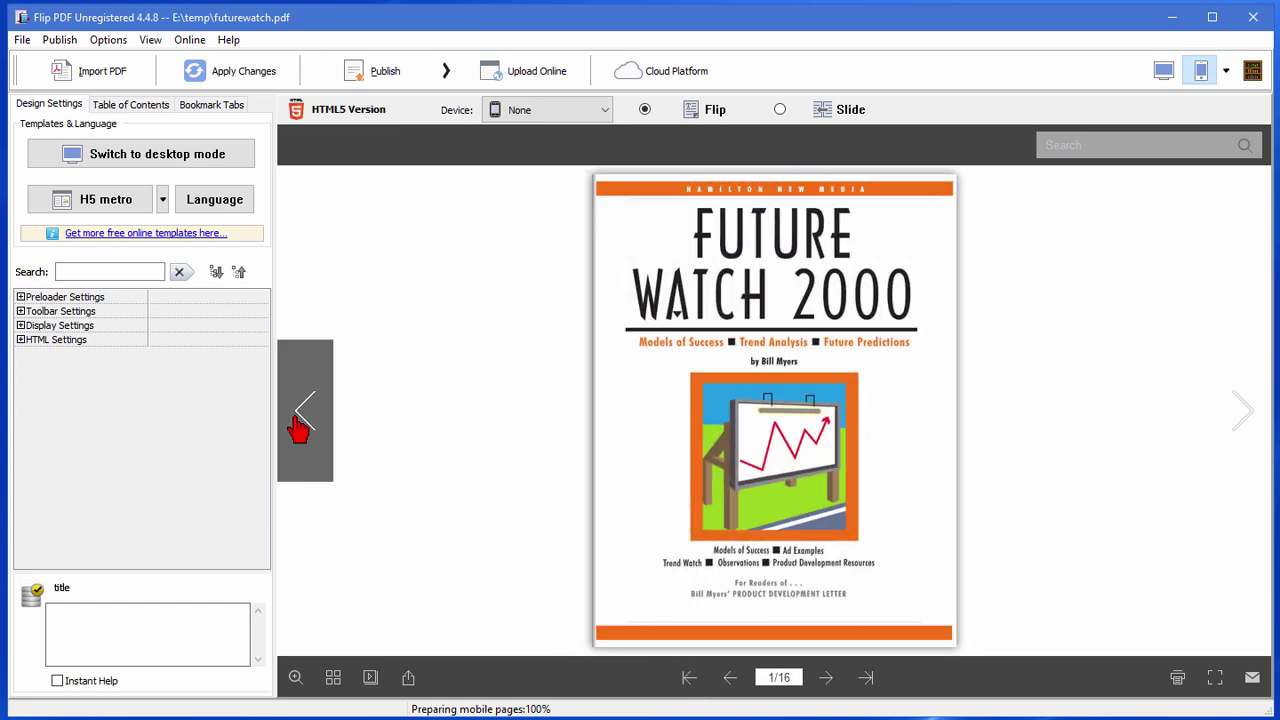
- Filter settings by 'sound', set Page Flipping Sound to Yes, and apply the changes
left_click(75, 272)
type("s")
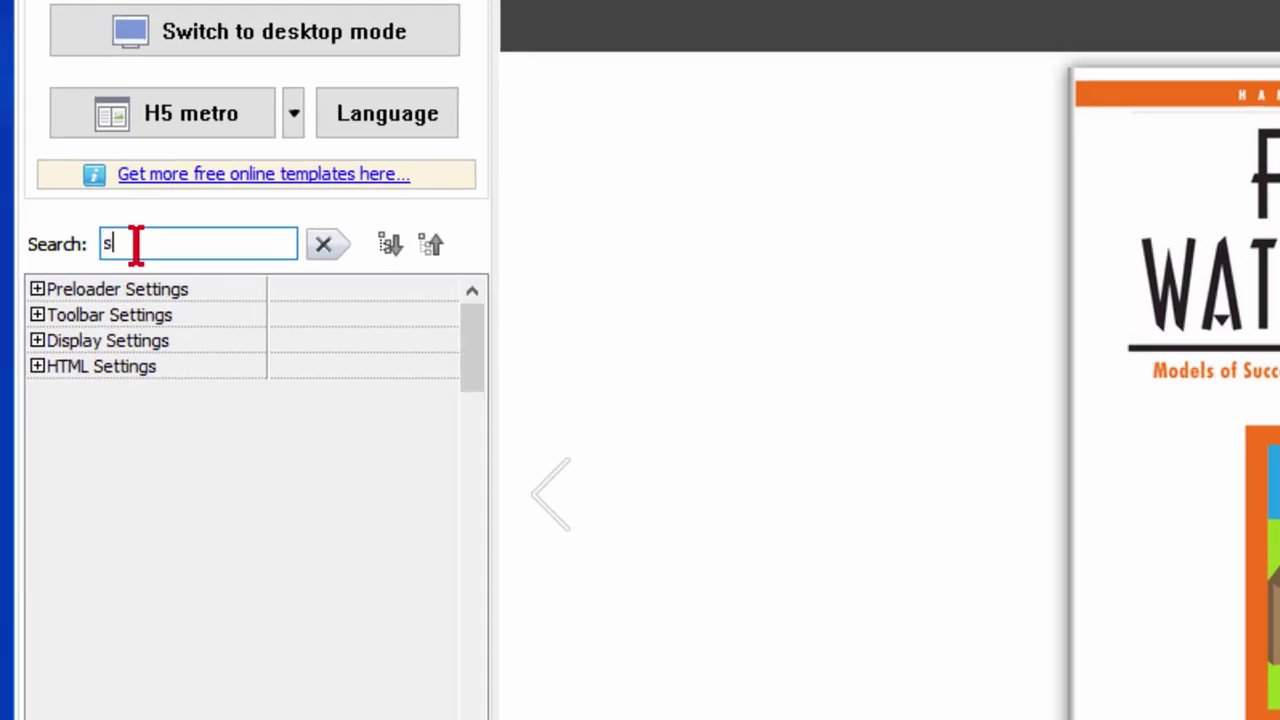
type("ound")
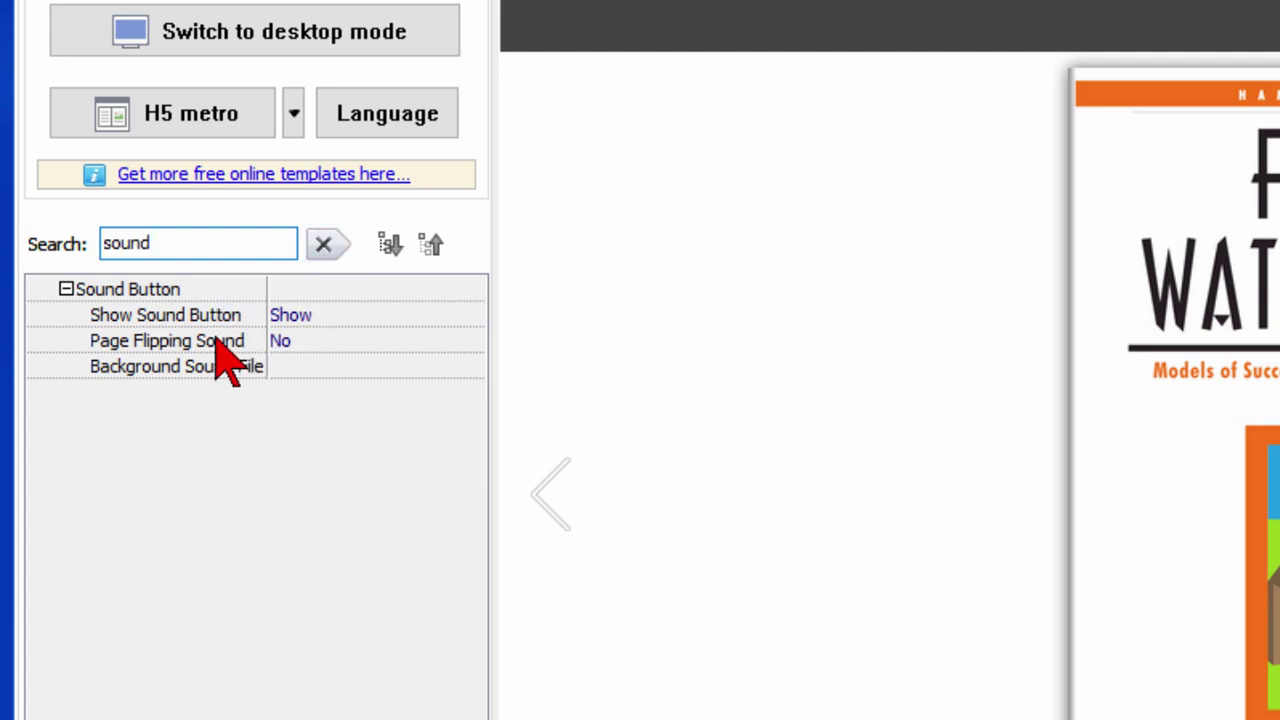
left_click(337, 343)
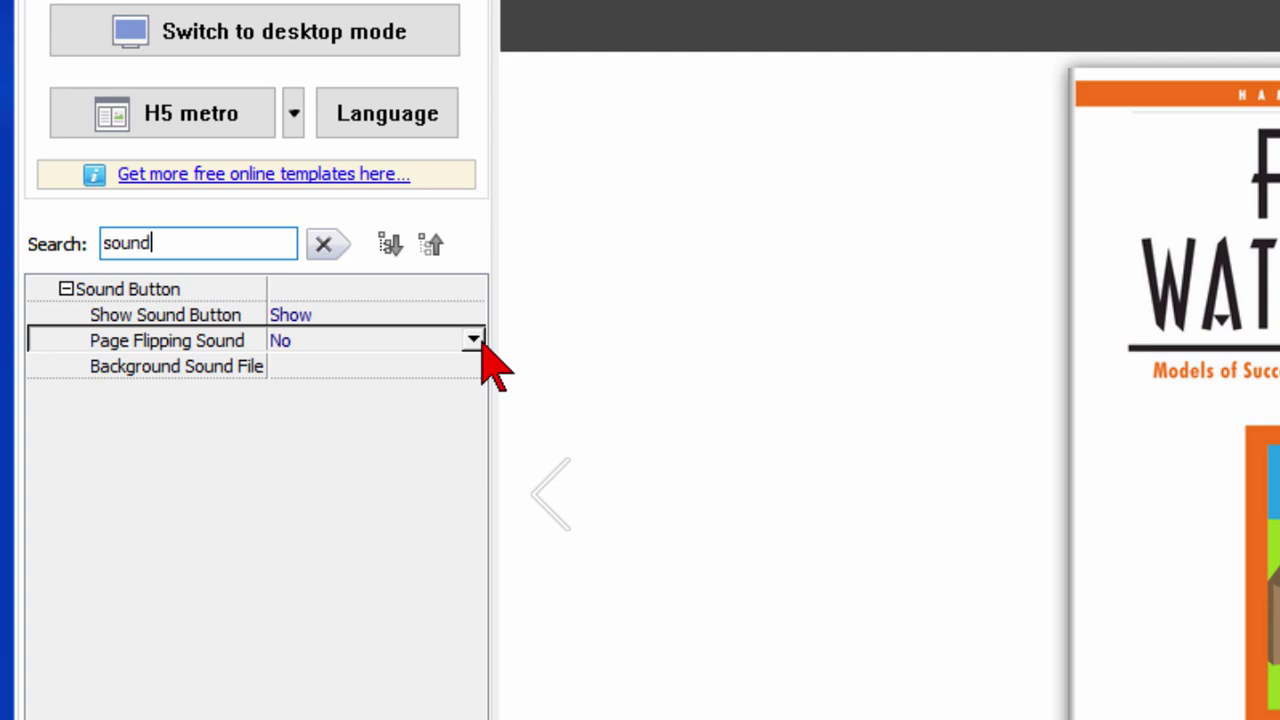
left_click(475, 343)
left_click(380, 365)
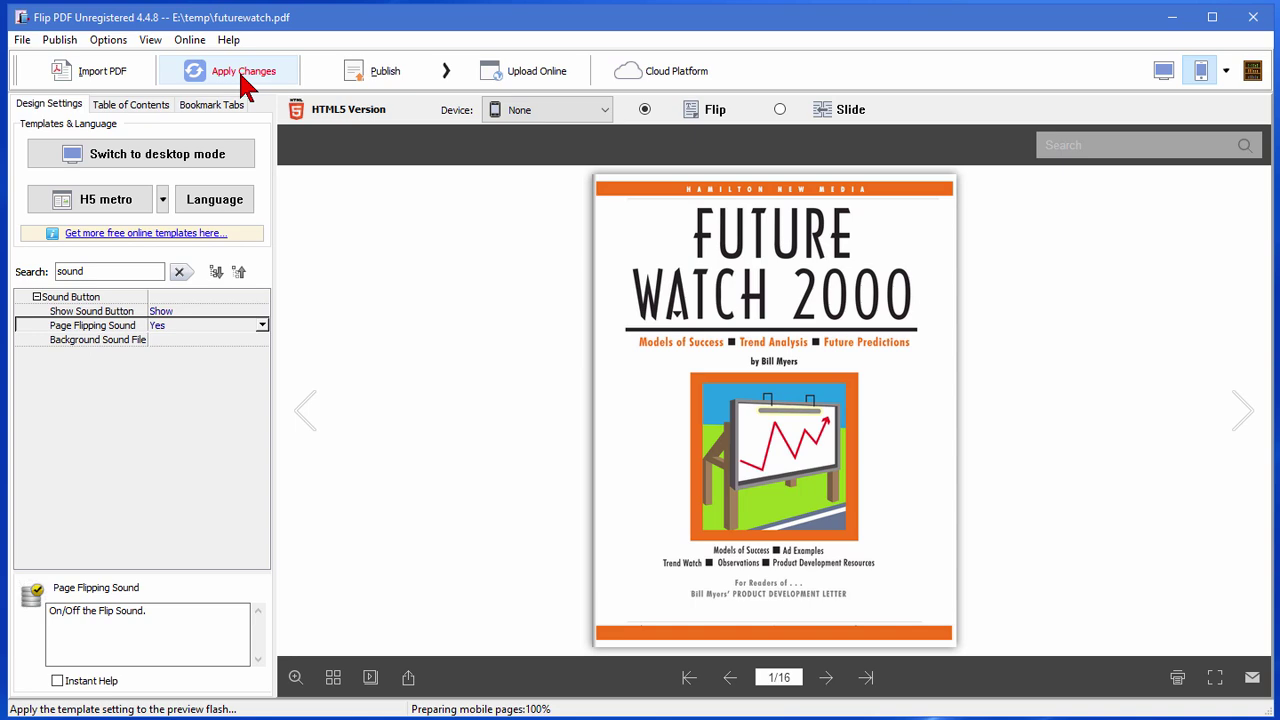
left_click(237, 70)
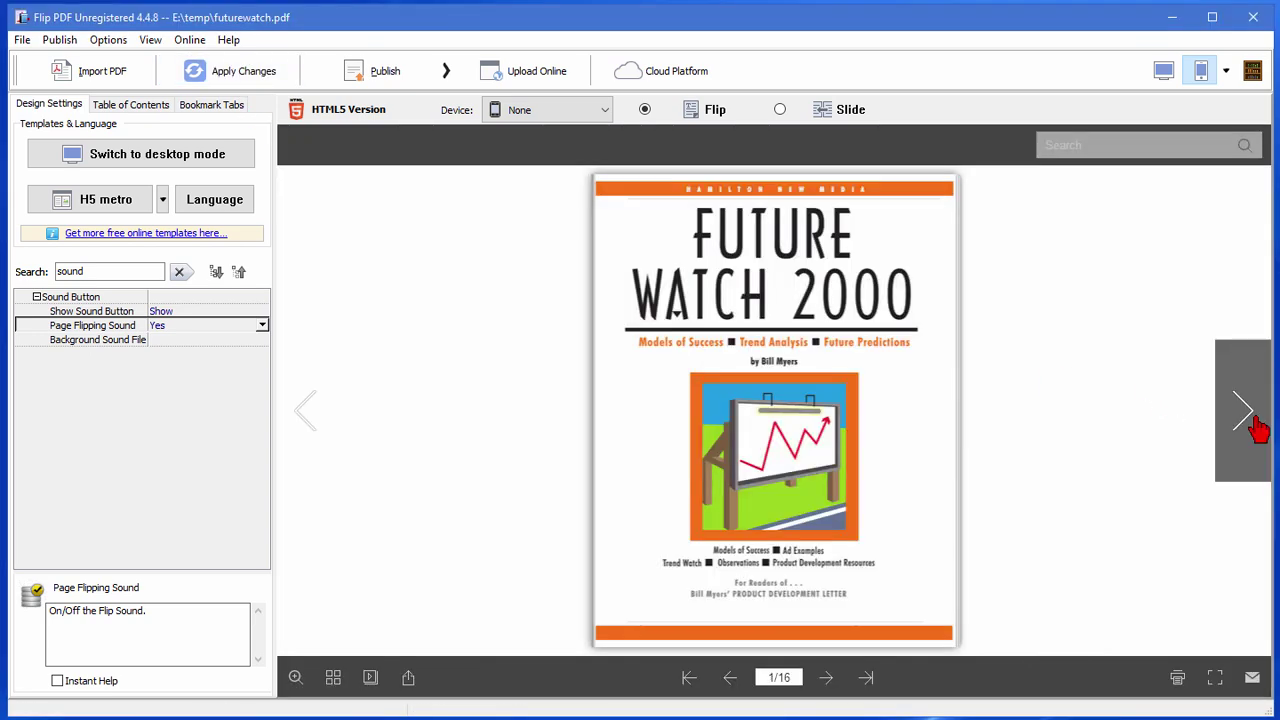
- Flip pages with sound, jump to the Ads #16-19 Contests spread, and toggle thumbnails
left_click(1258, 428)
left_click(1258, 428)
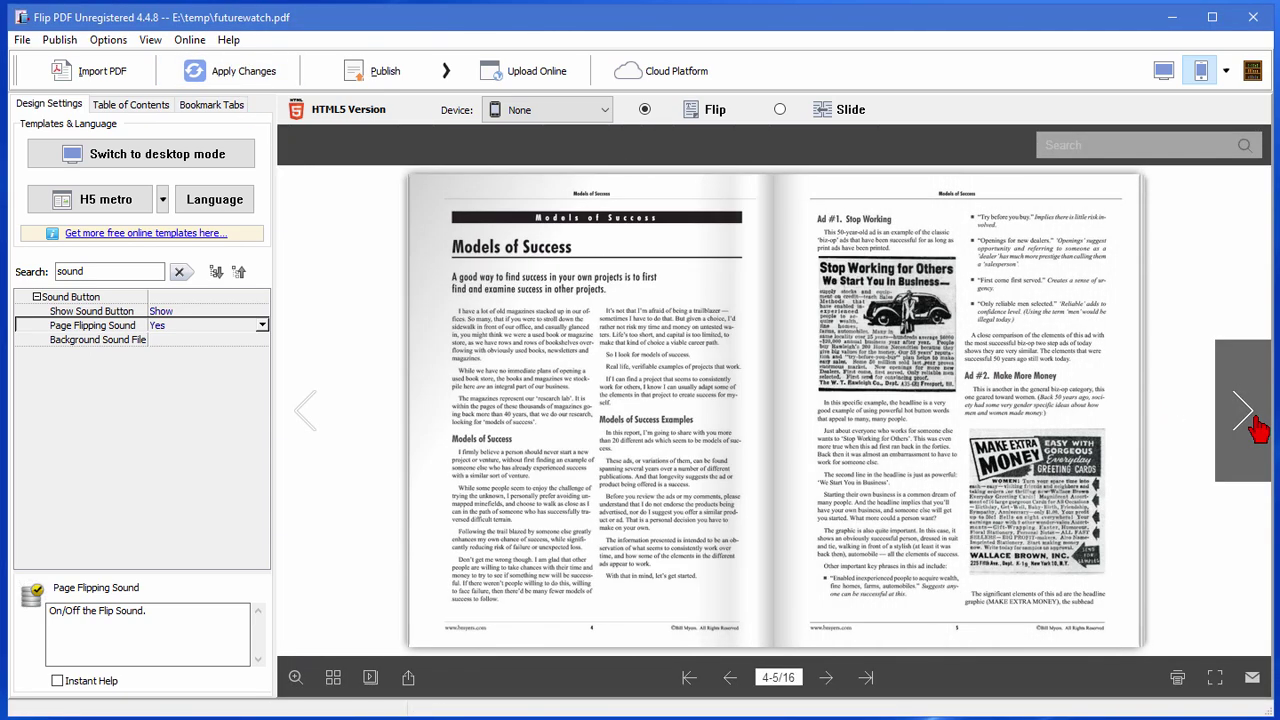
left_click(320, 429)
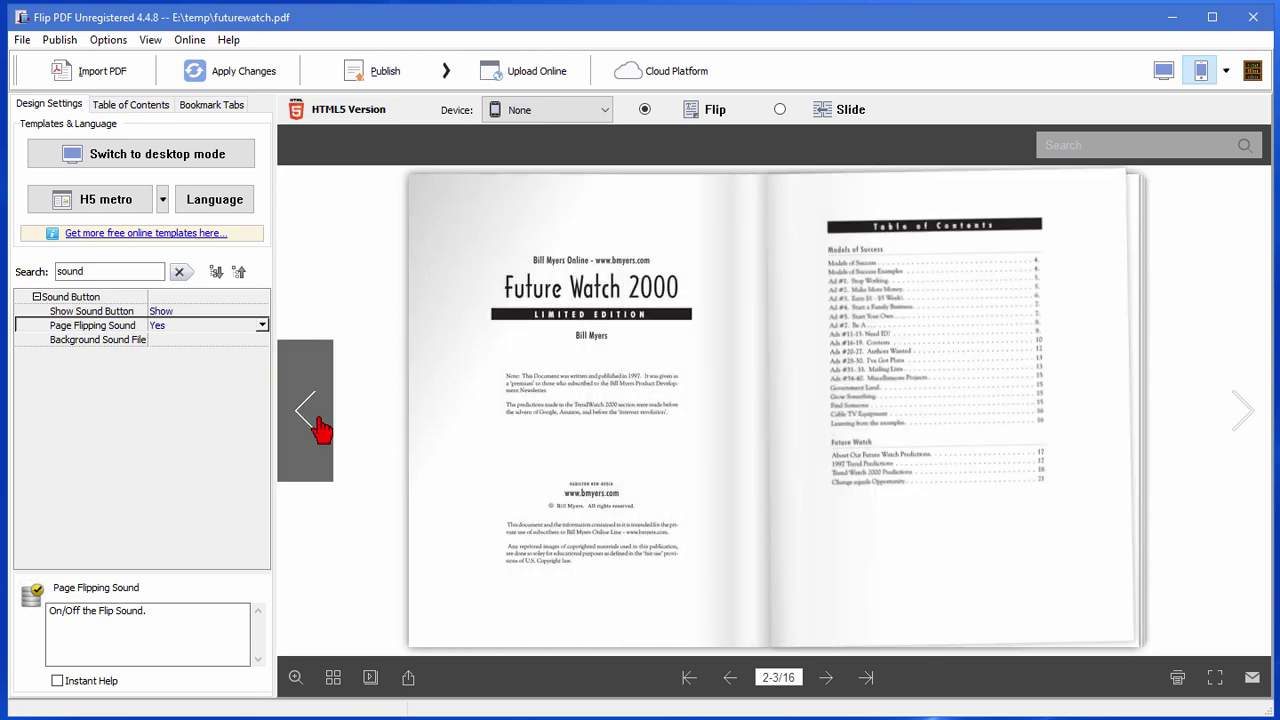
left_click(882, 350)
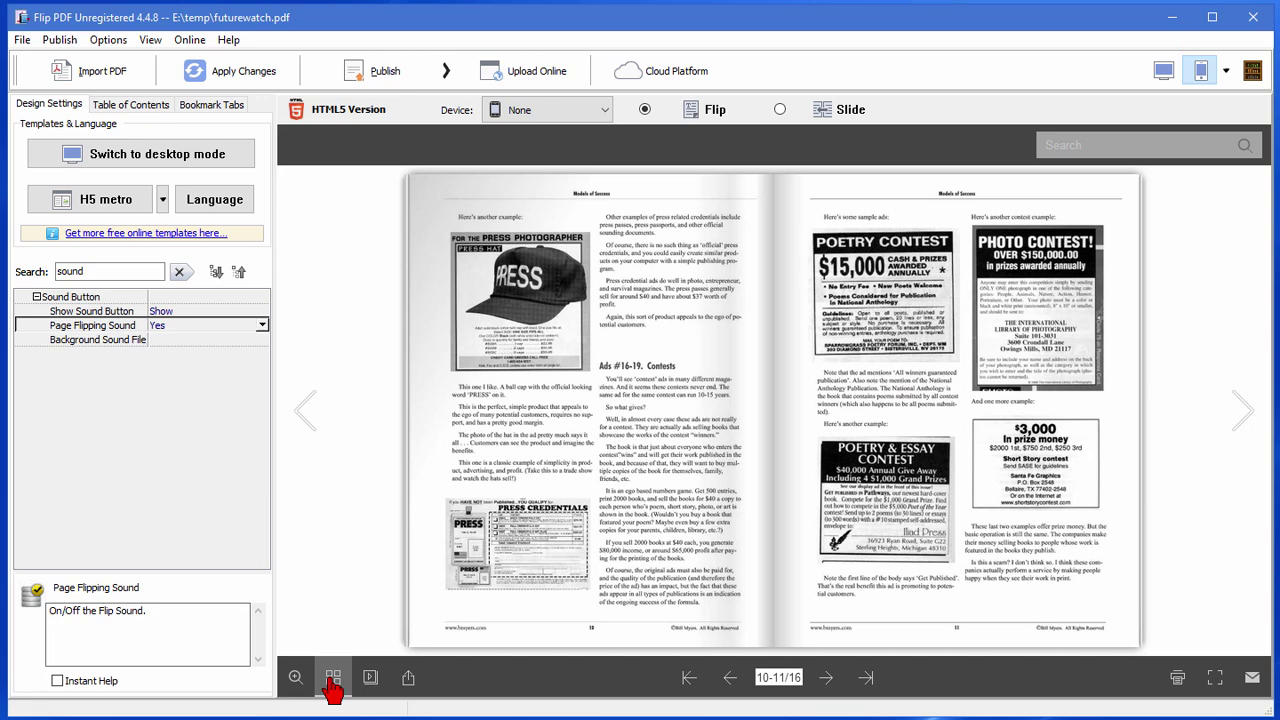
left_click(333, 680)
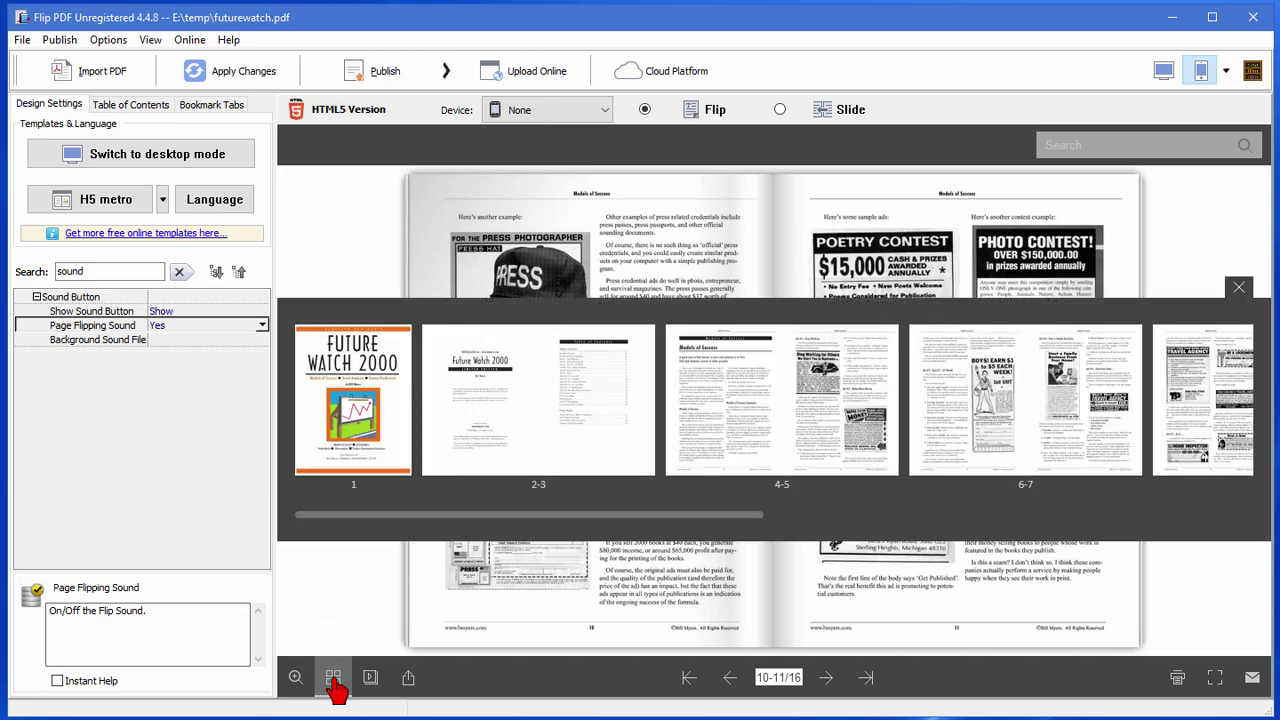
left_click(333, 680)
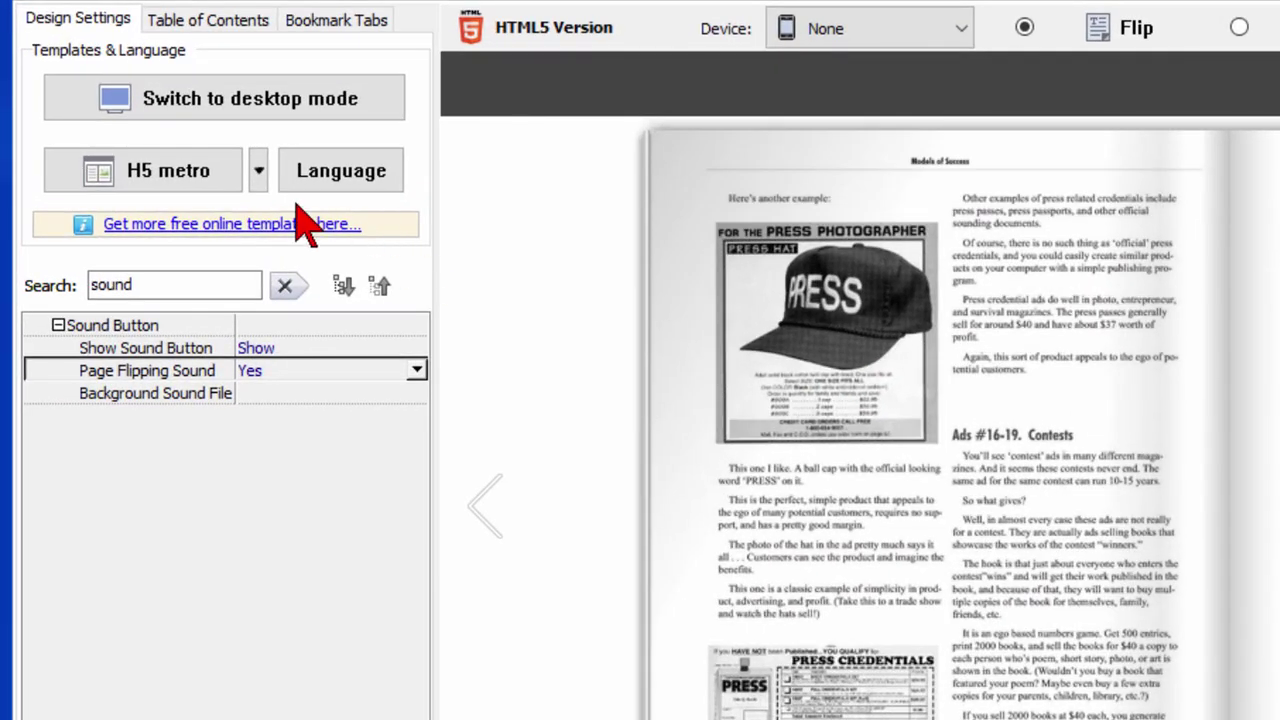
- Browse the template list and cancel, keeping the H5 metro template
left_click(245, 176)
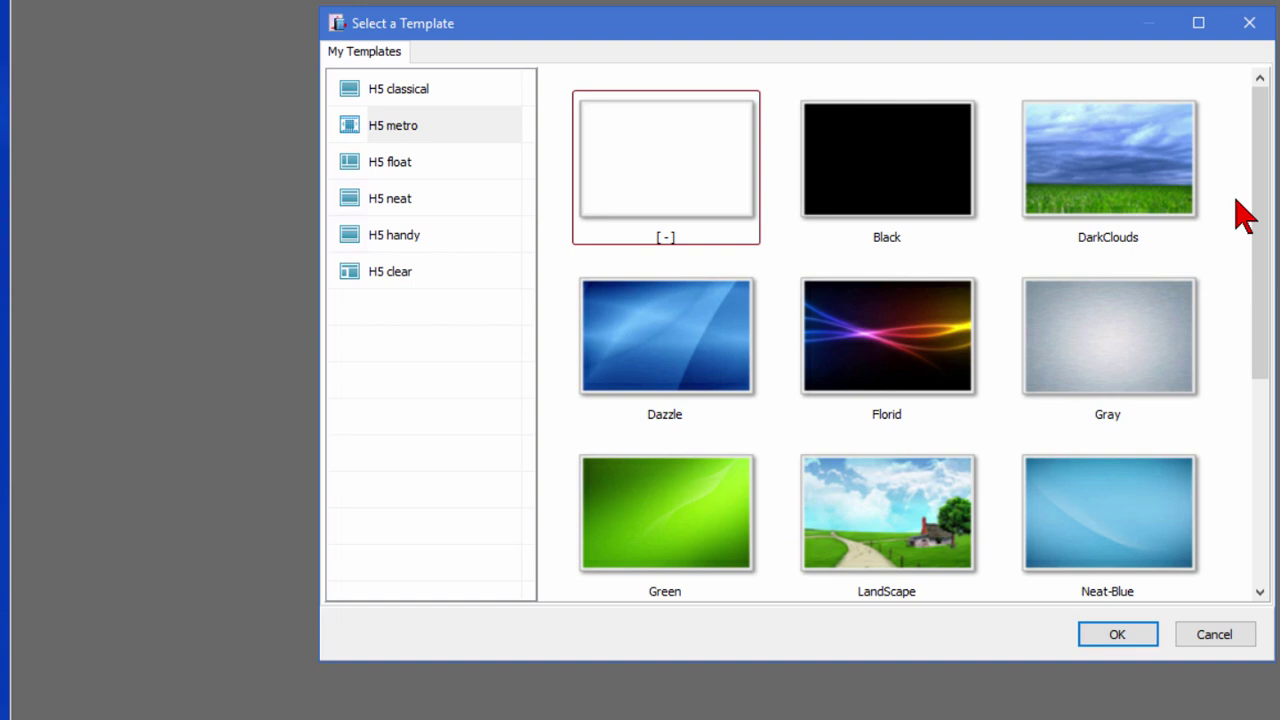
mouse_move(1257, 237)
left_mouse_down()
mouse_move(1274, 440)
mouse_move(1250, 237)
left_mouse_up()
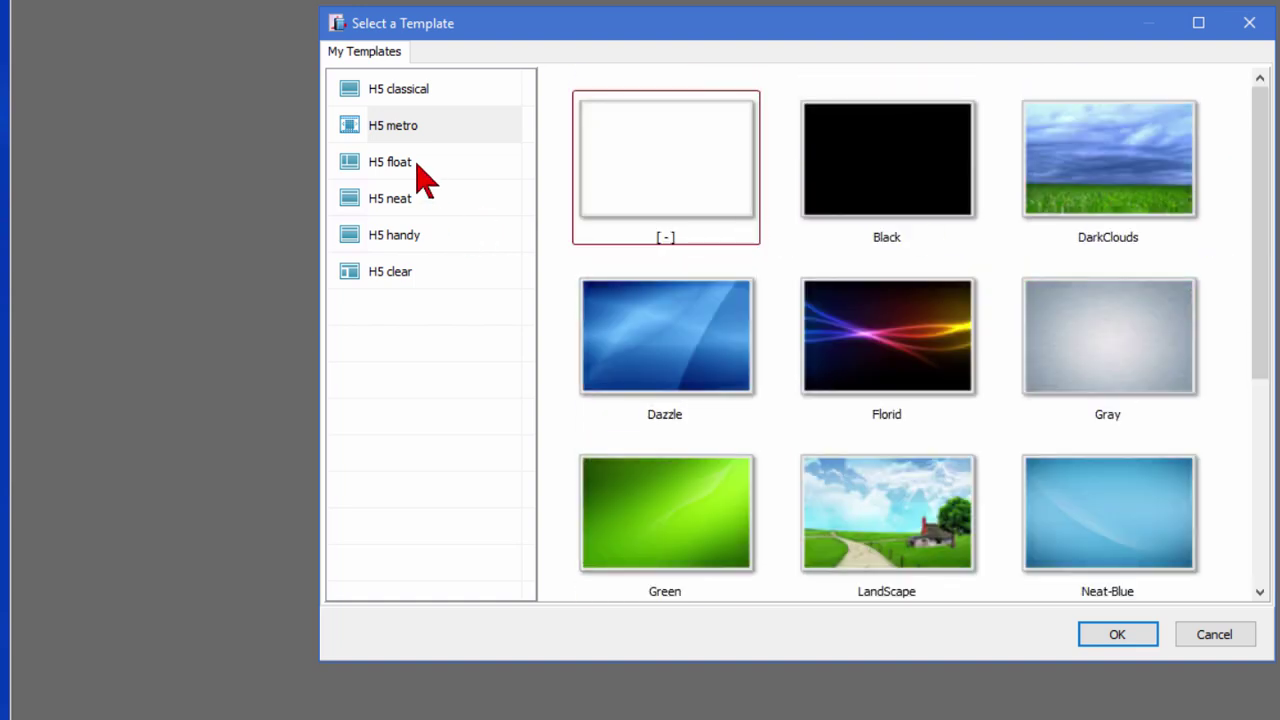
left_click(1240, 643)
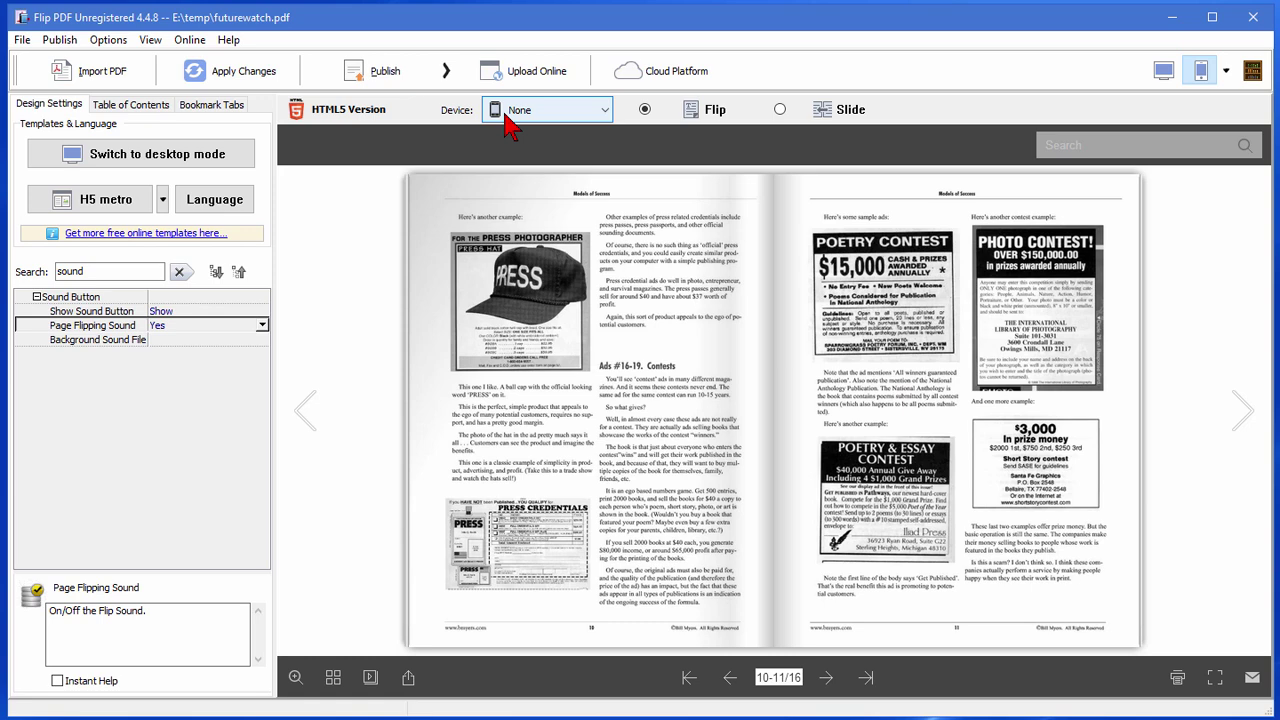
- Preview the book on an iPhone and page forward four times
left_click(603, 112)
left_click(563, 156)
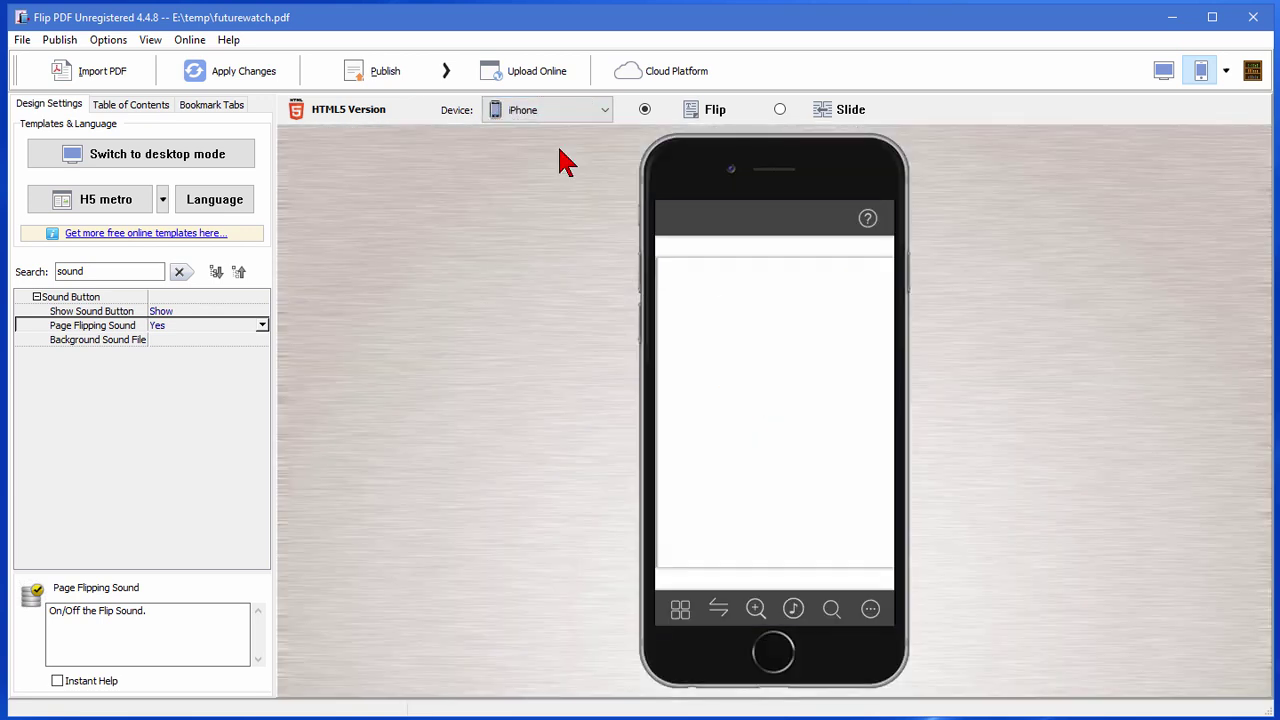
left_click(838, 571)
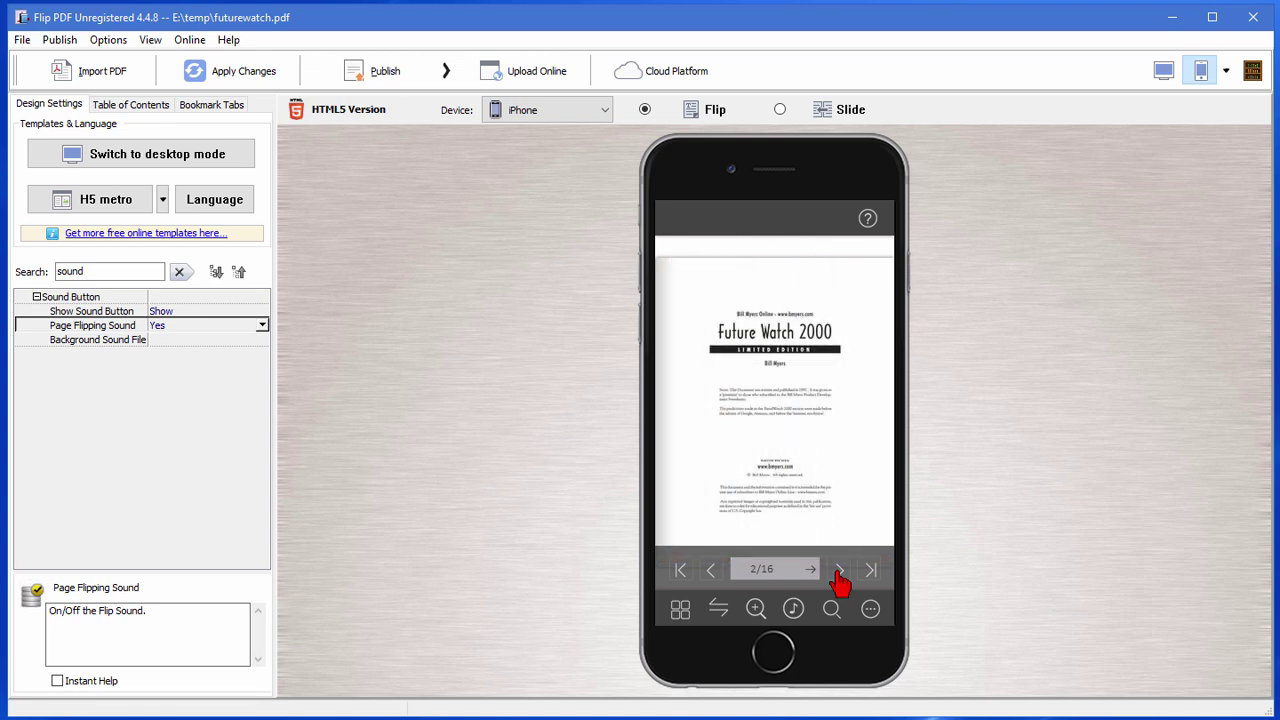
left_click(838, 571)
left_click(838, 571)
left_click(838, 571)
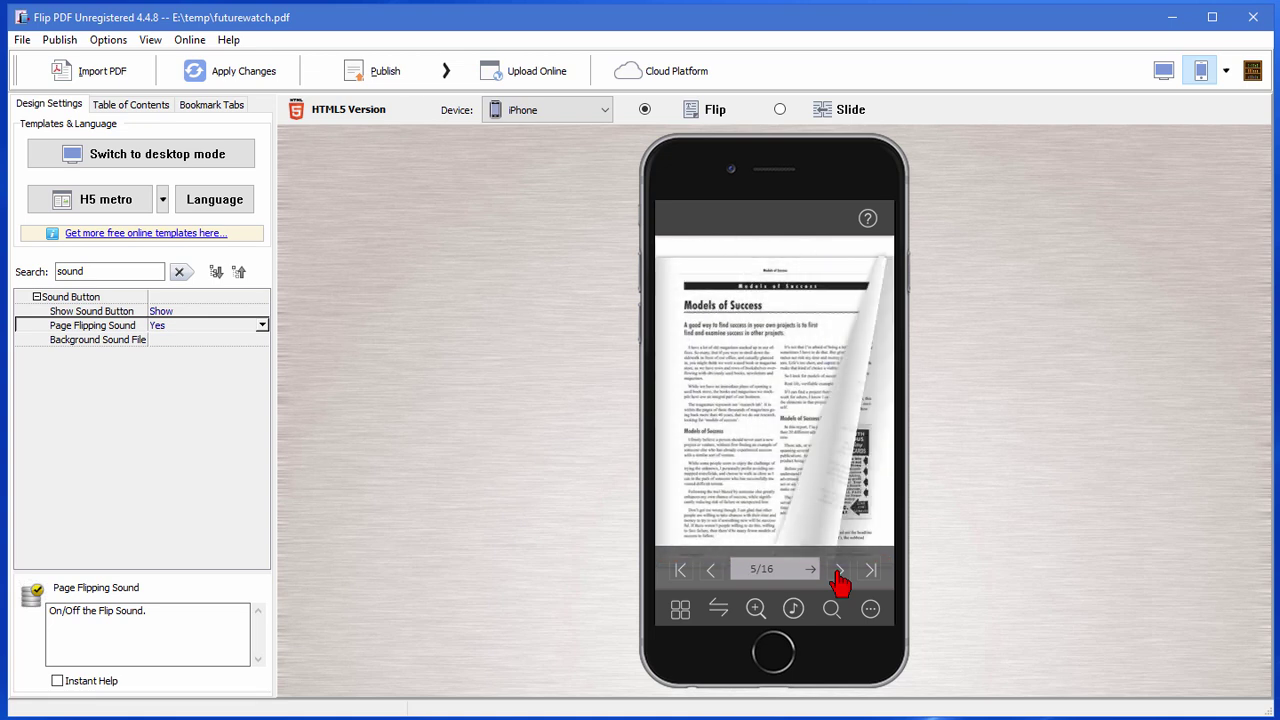
- Switch the preview to iPad, then Android phone, then Android Pad
left_click(610, 113)
left_click(540, 158)
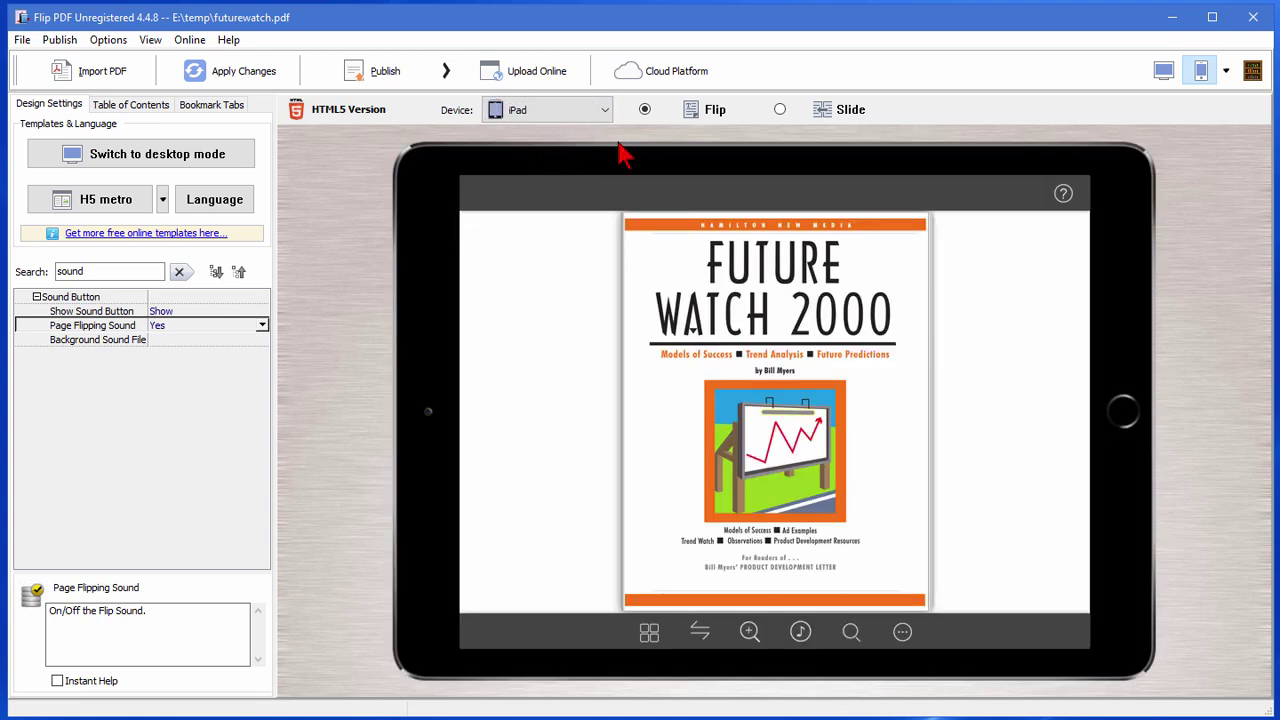
left_click(606, 112)
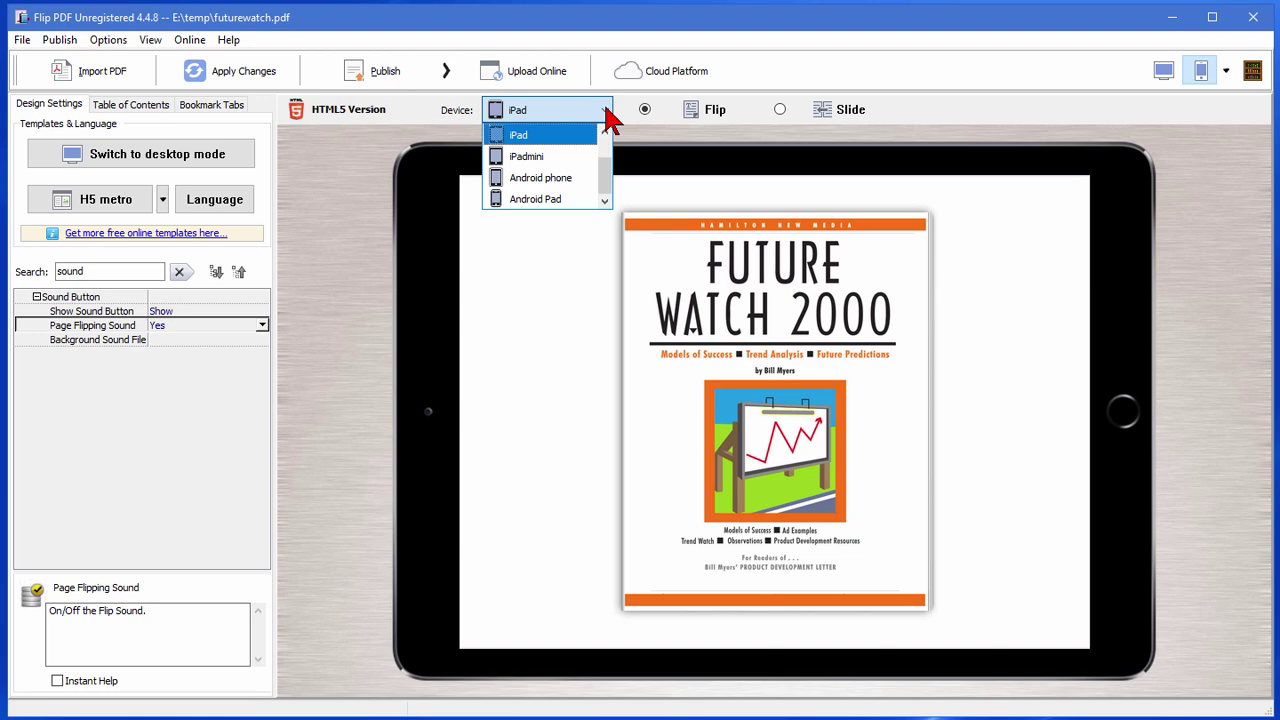
left_click(565, 178)
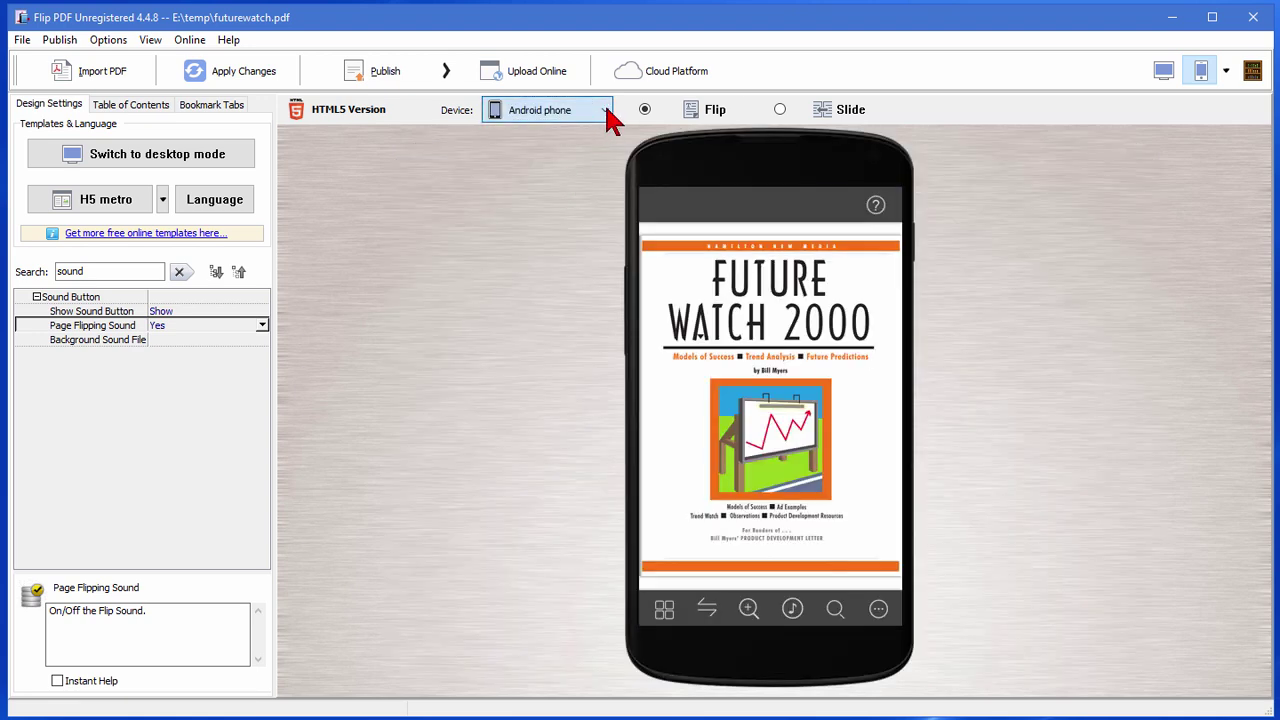
left_click(606, 114)
left_click(578, 207)
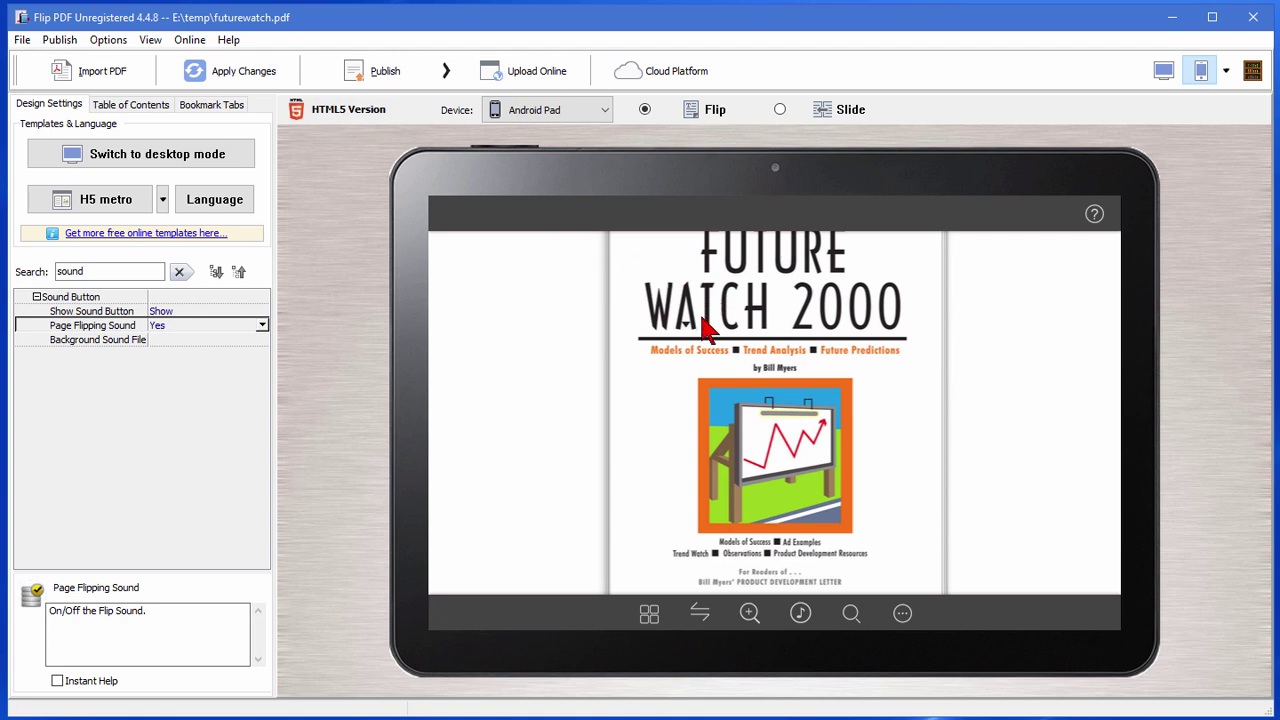
- Set the preview Device back to None
left_click(605, 112)
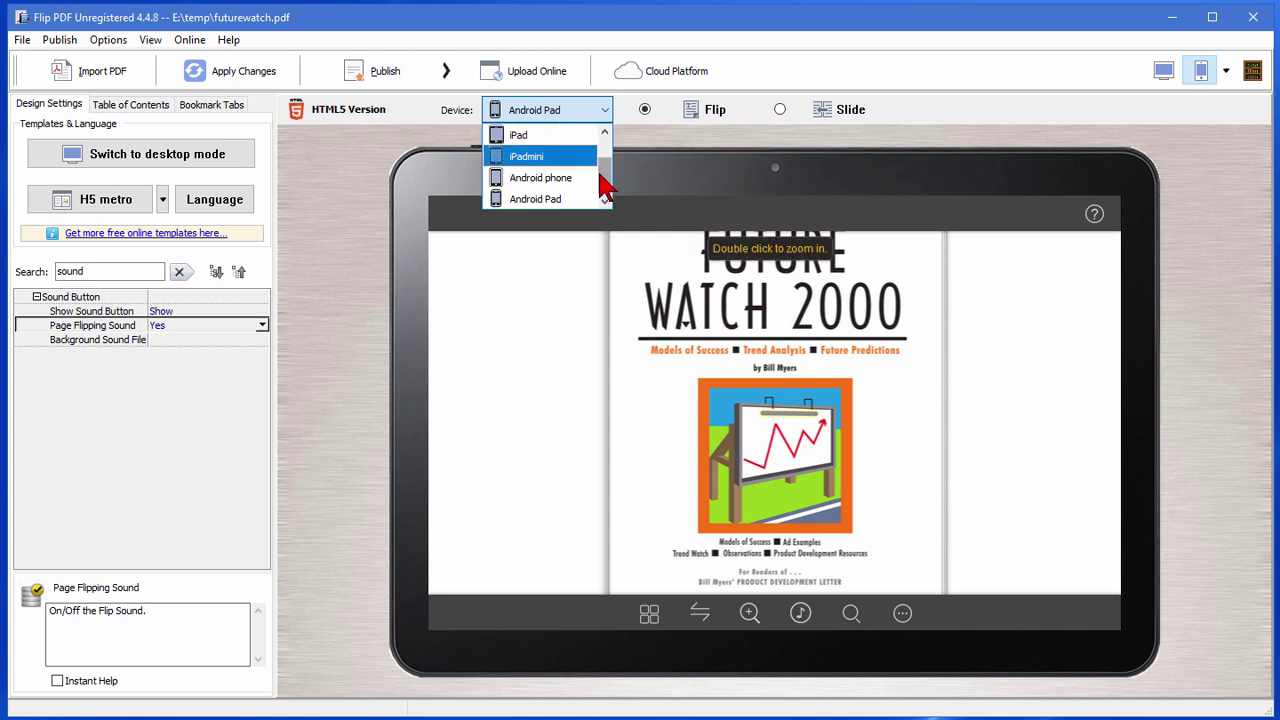
left_click_drag(604, 183, 604, 160)
left_click(520, 137)
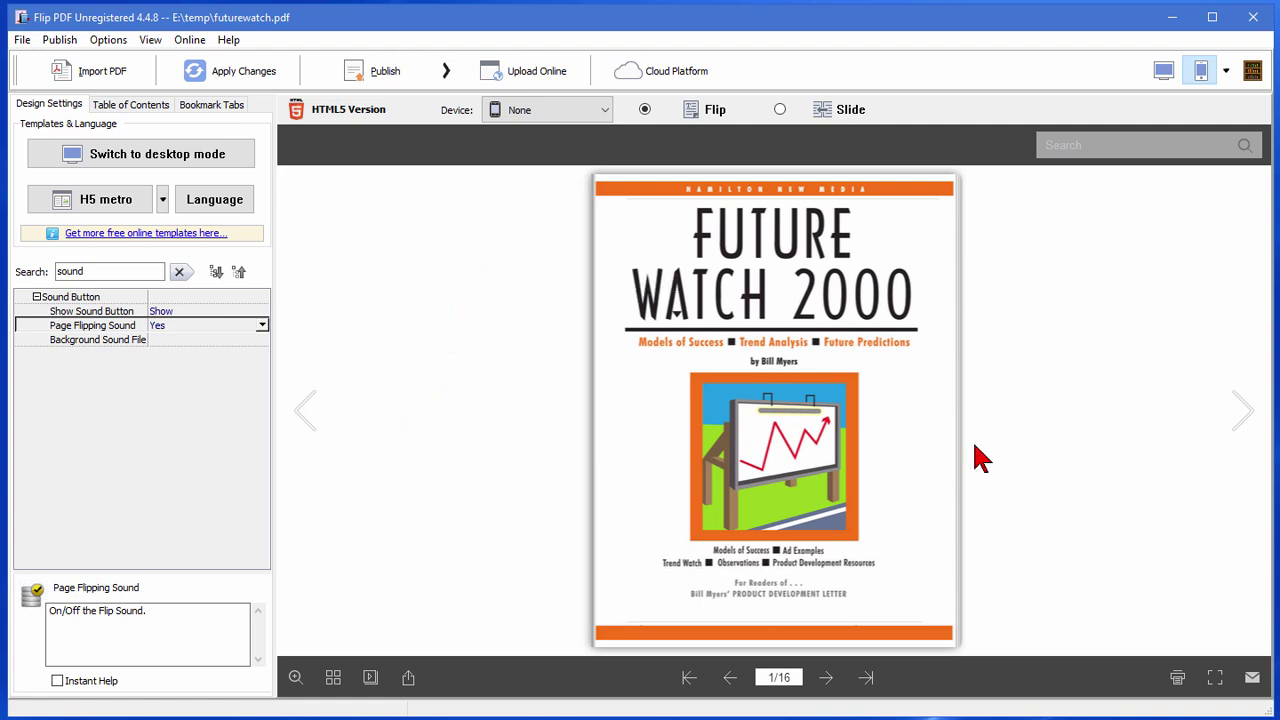
- Turn to the 4-5 'Models of Success' spread and show the Publish options
left_click(1255, 438)
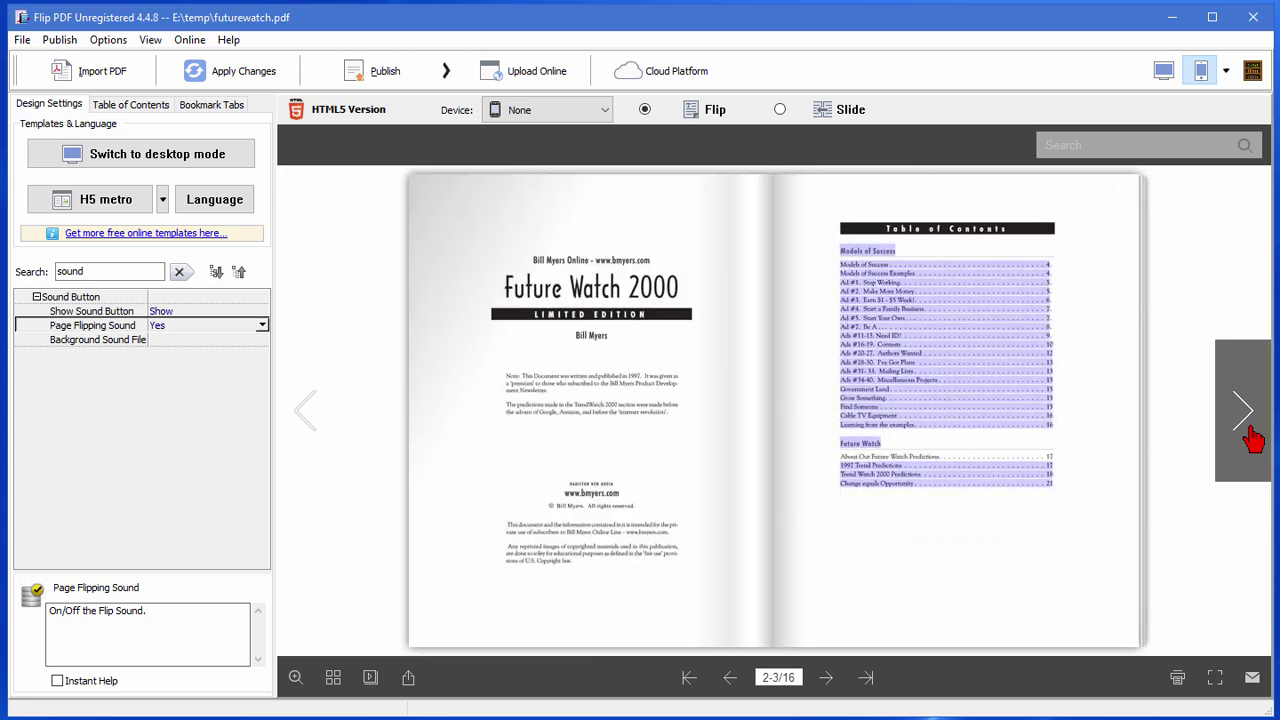
left_click(1255, 438)
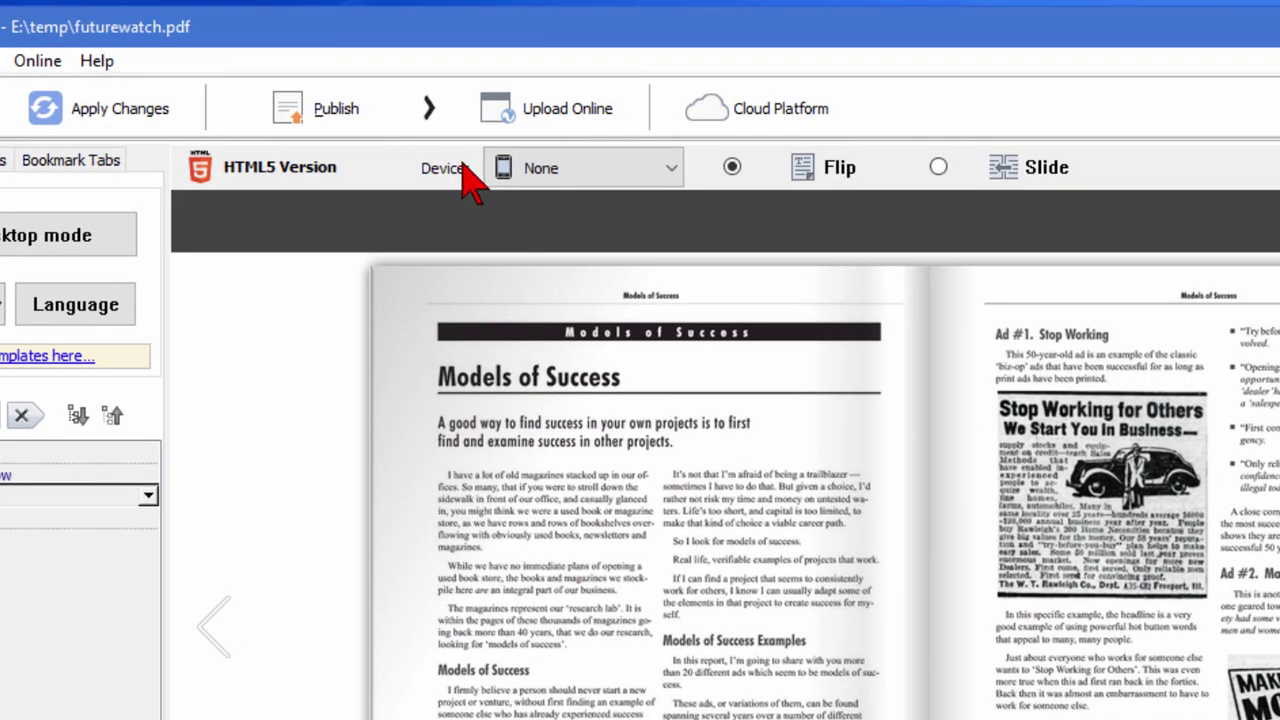
left_click(316, 118)
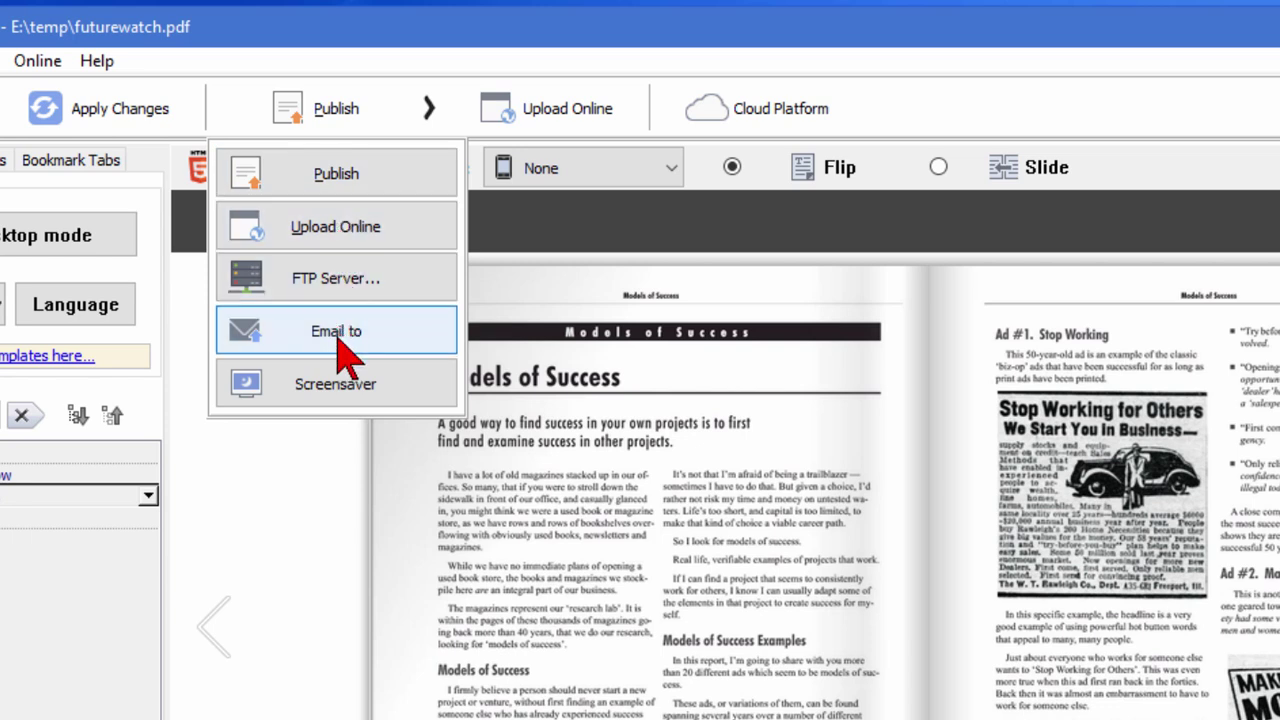
- Publish as HTML, renaming the output folder from roadtrek1 to futurewatch1
left_click(358, 186)
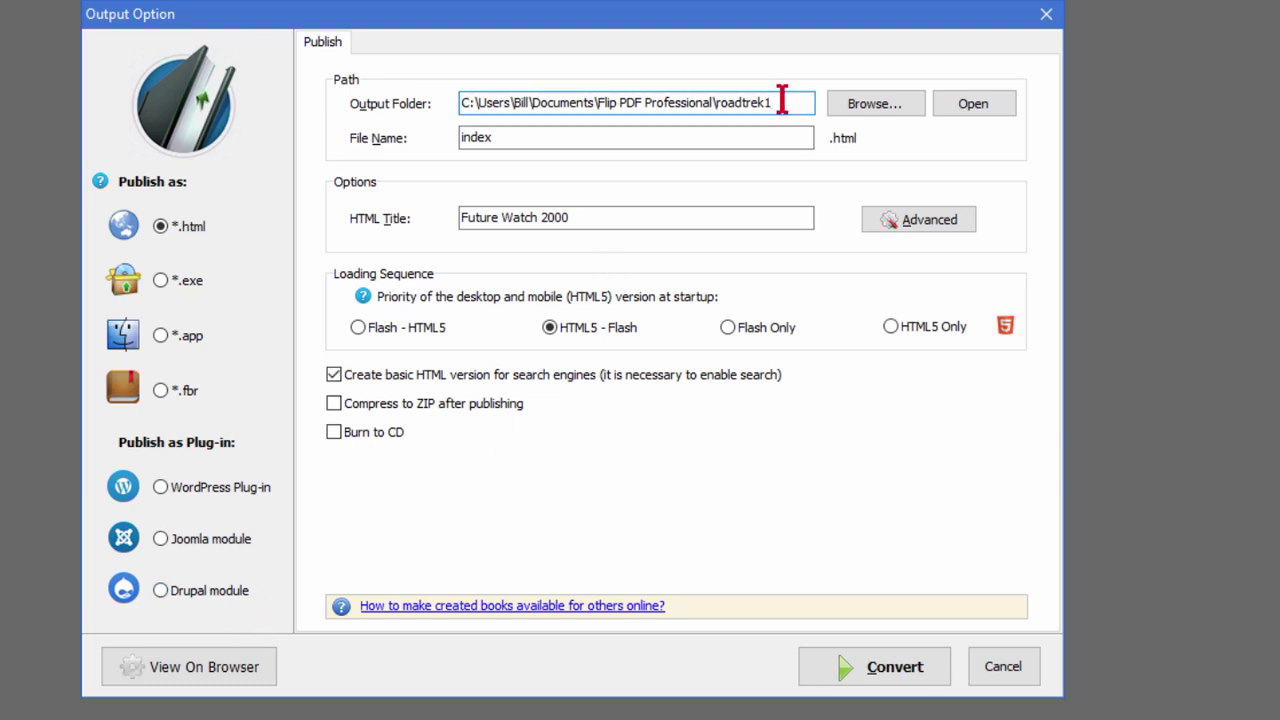
left_click_drag(783, 102, 714, 103)
type("futurewatch1")
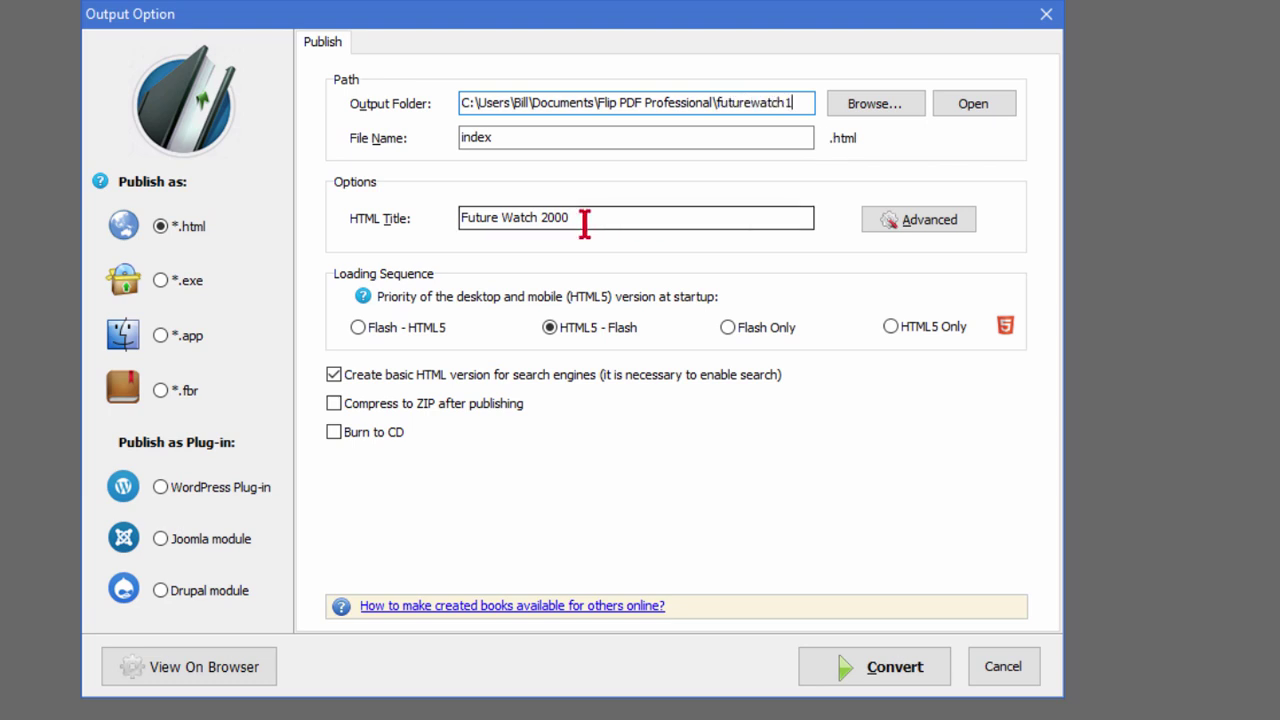
left_click(897, 672)
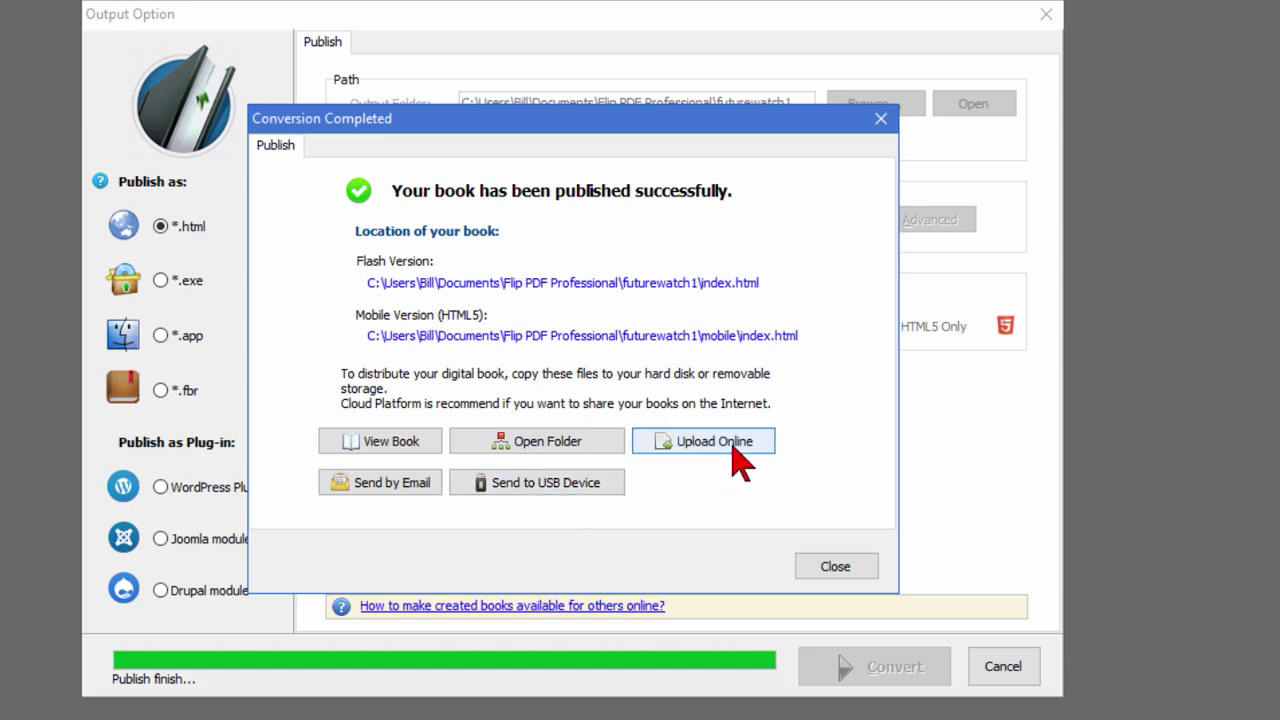
- Open the futurewatch1 output folder from the Conversion Completed dialog
left_click(533, 441)
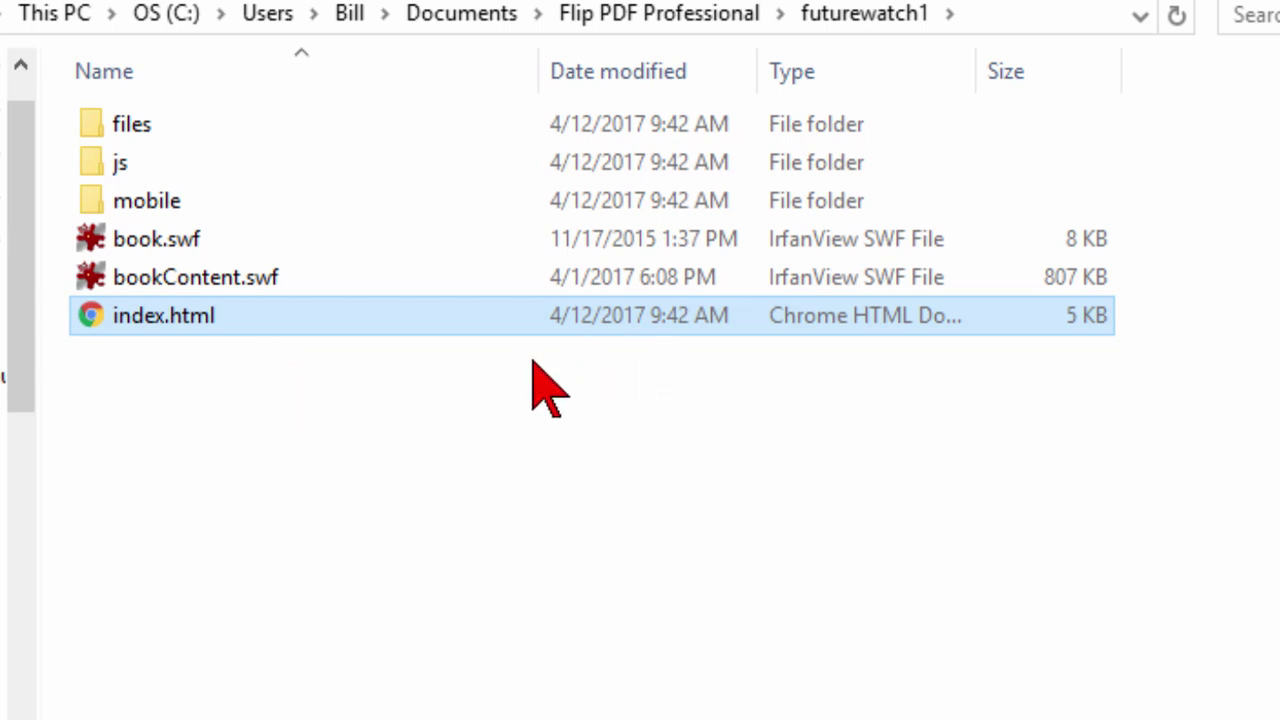
- Open the published index.html in Chrome to view the Future Watch 2000 flip book
double_click(194, 327)
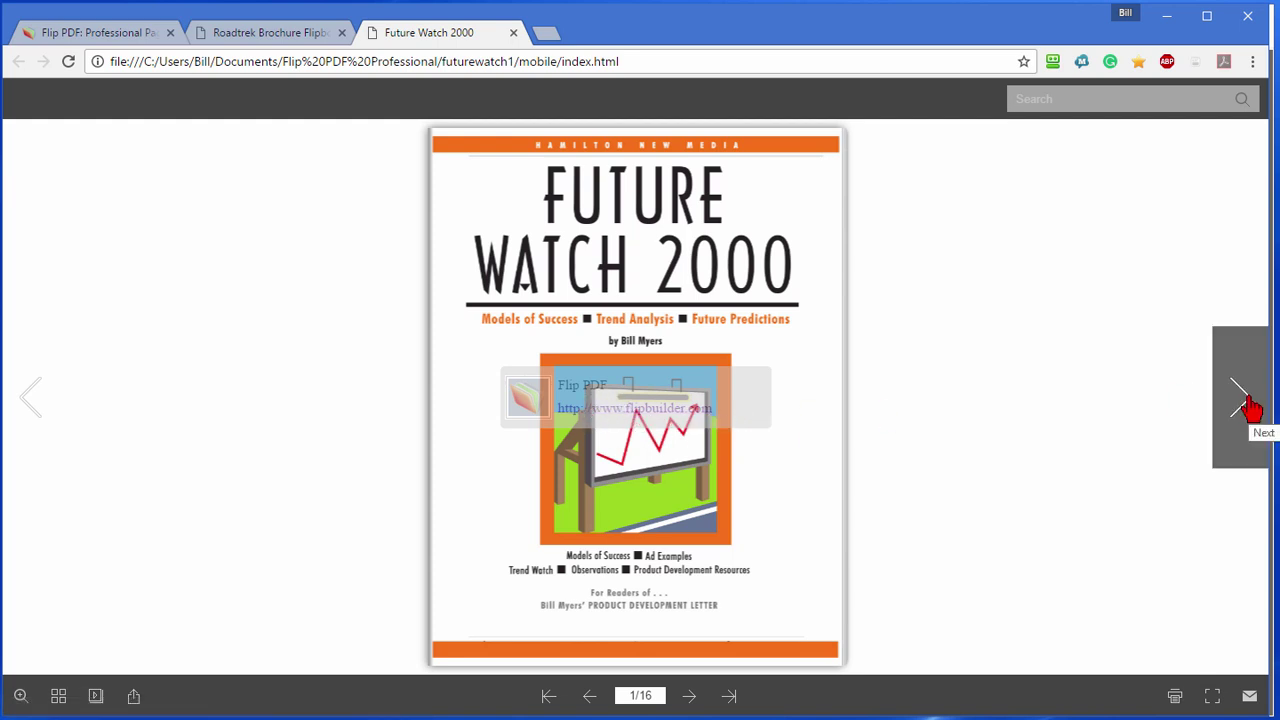
- Page the published book forward to the 12-13 spread, then return to Flip PDF
left_click(1250, 407)
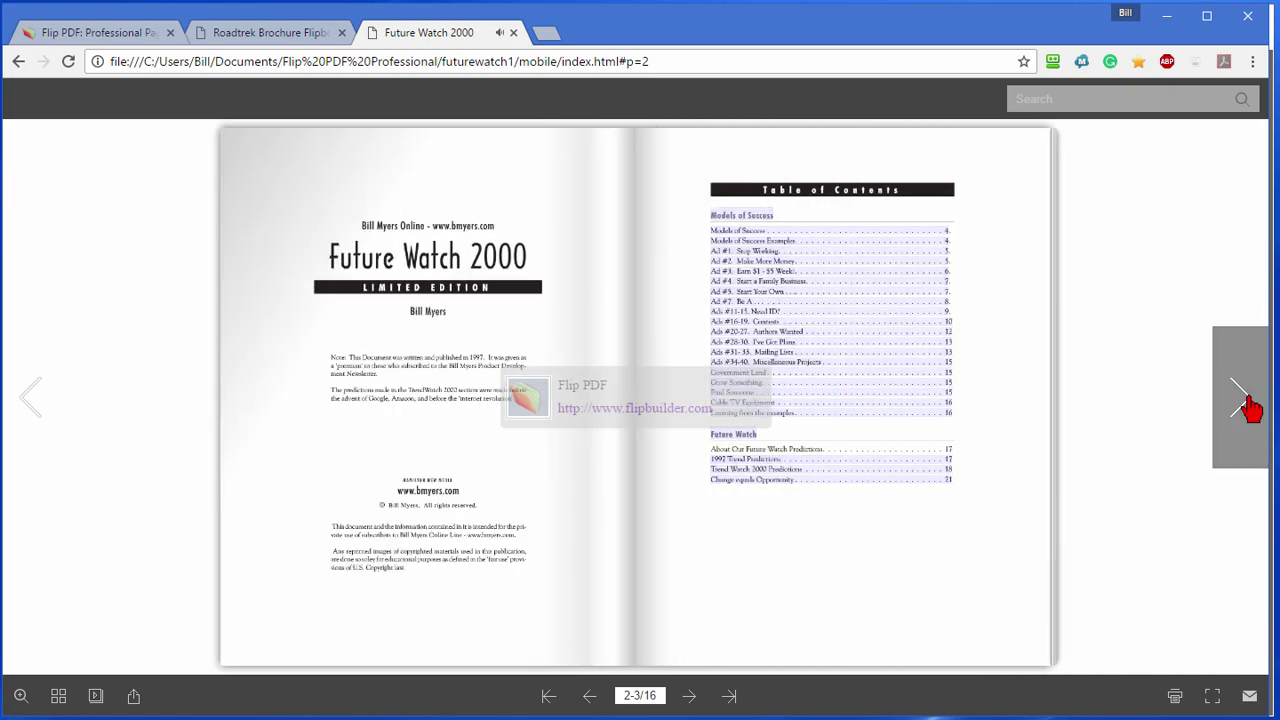
left_click(1250, 407)
left_click(1250, 407)
left_click(1250, 407)
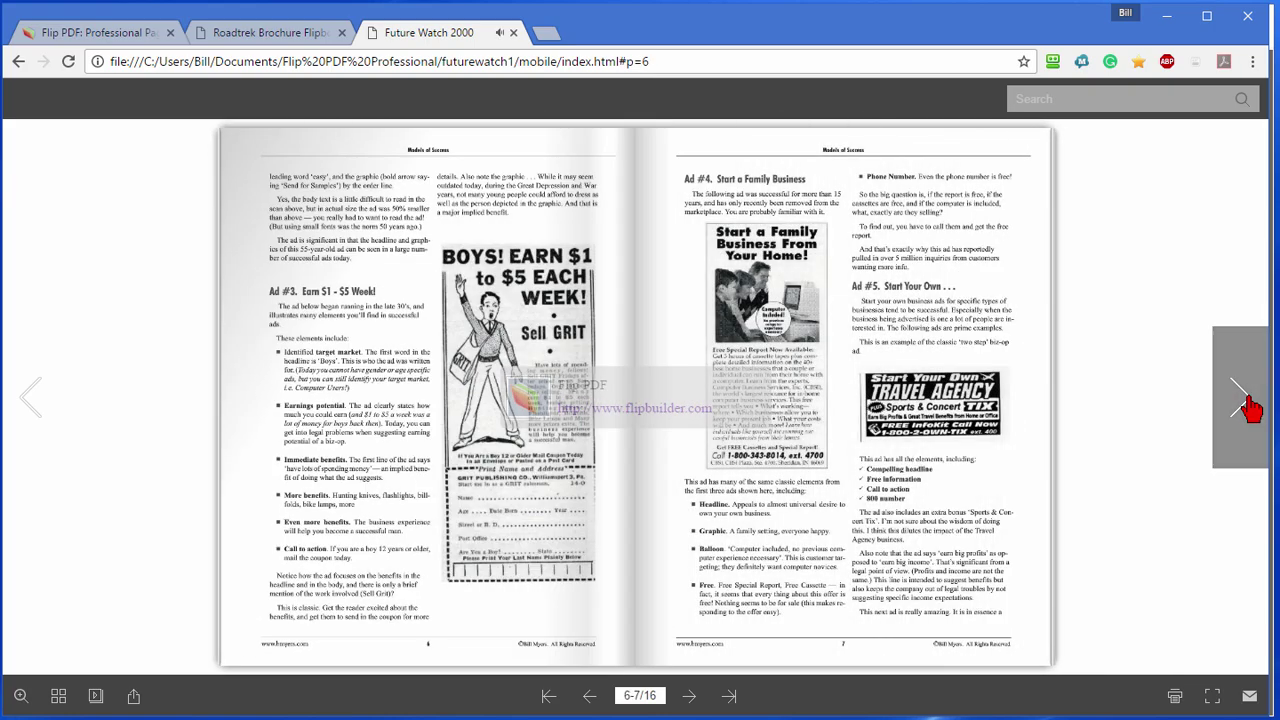
left_click(1250, 407)
left_click(1250, 407)
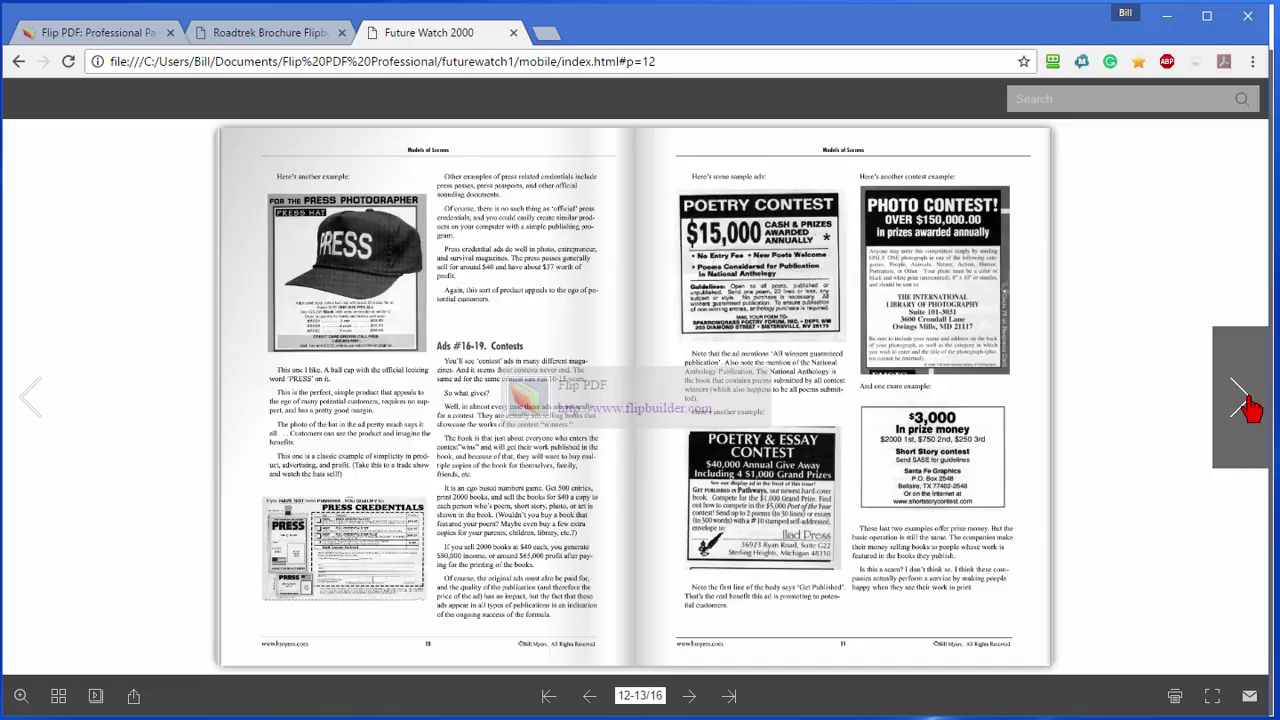
left_click(1250, 407)
key("alt+Tab")
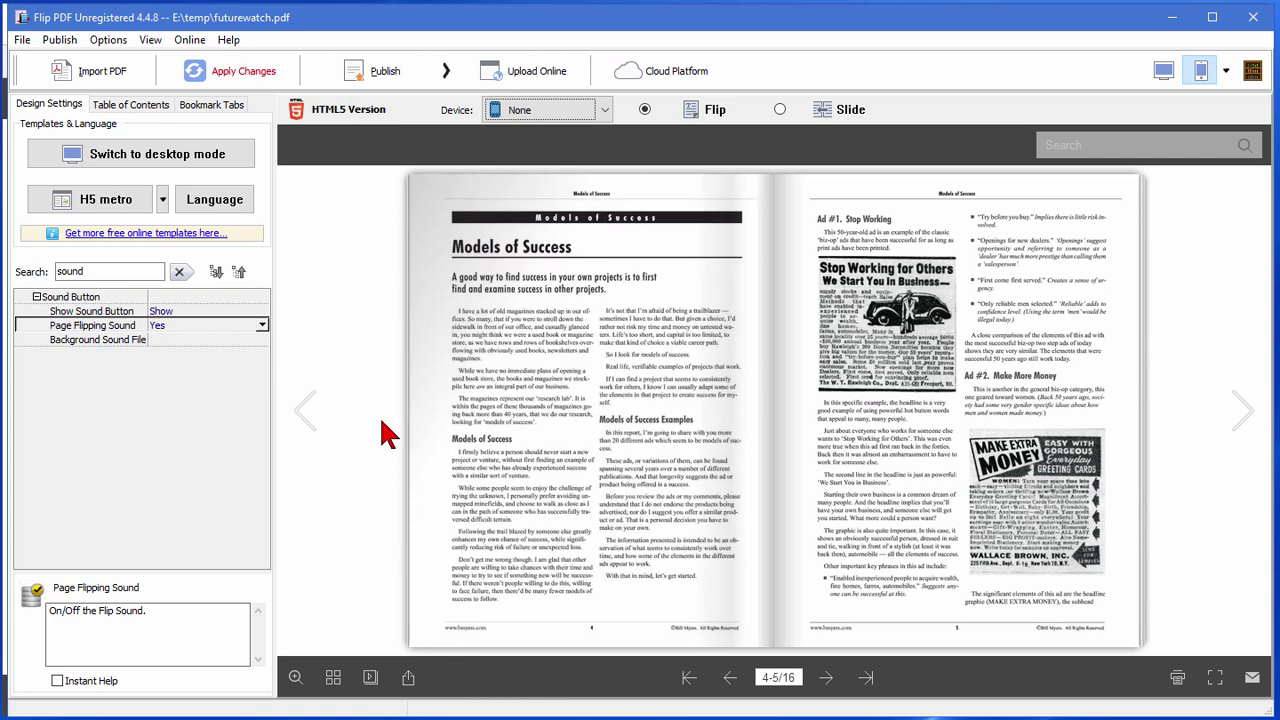
- Apply pending changes and switch the book to the wooden background ivy leaves template
left_click(244, 66)
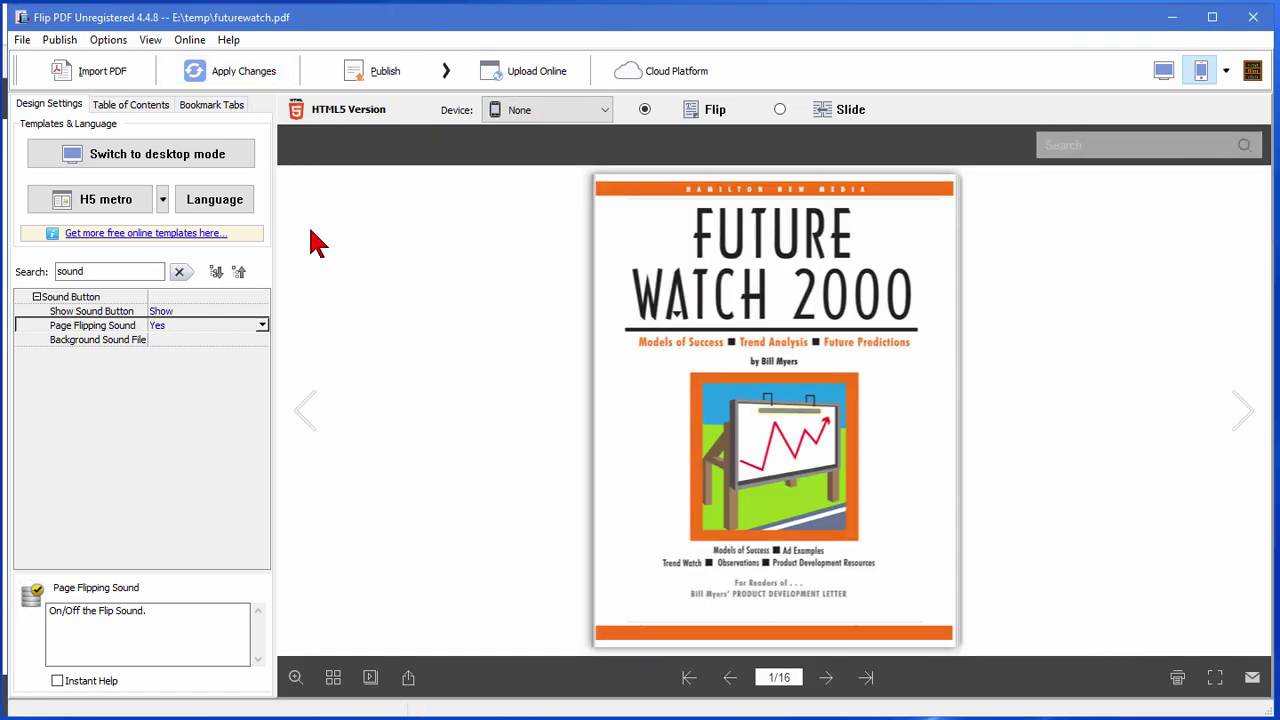
left_click(112, 200)
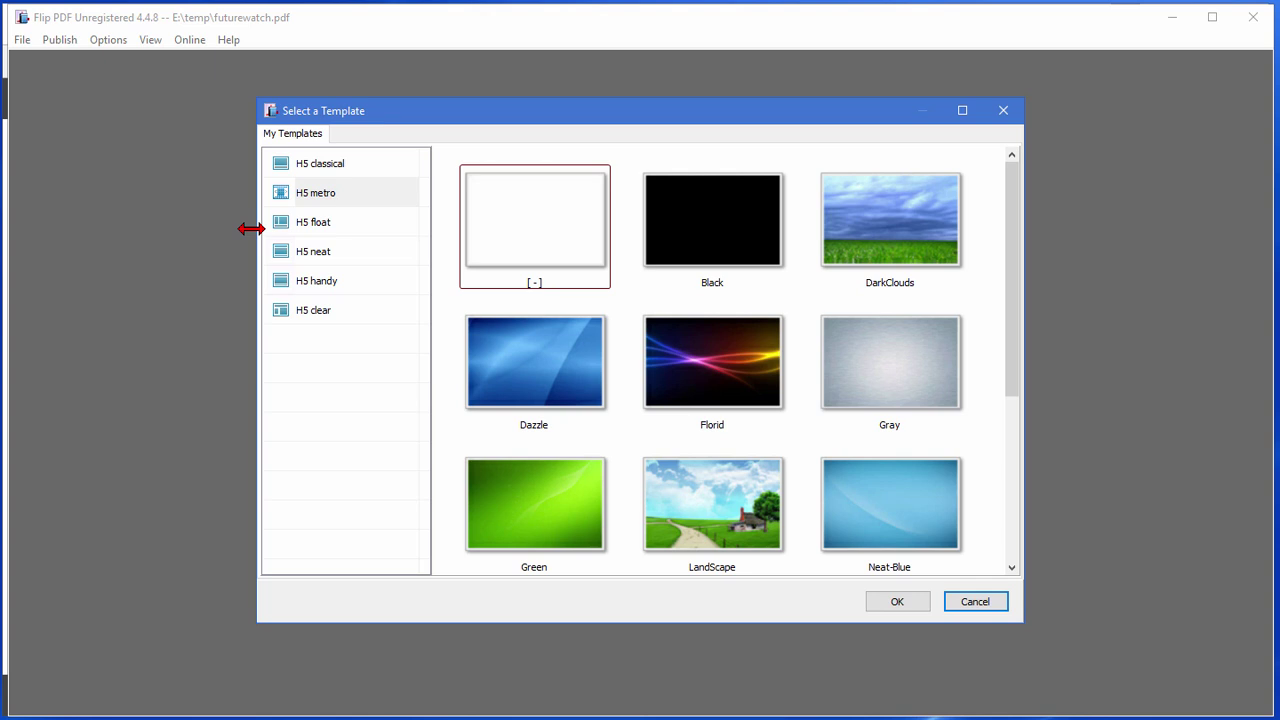
scroll(1010, 420, "down", 3)
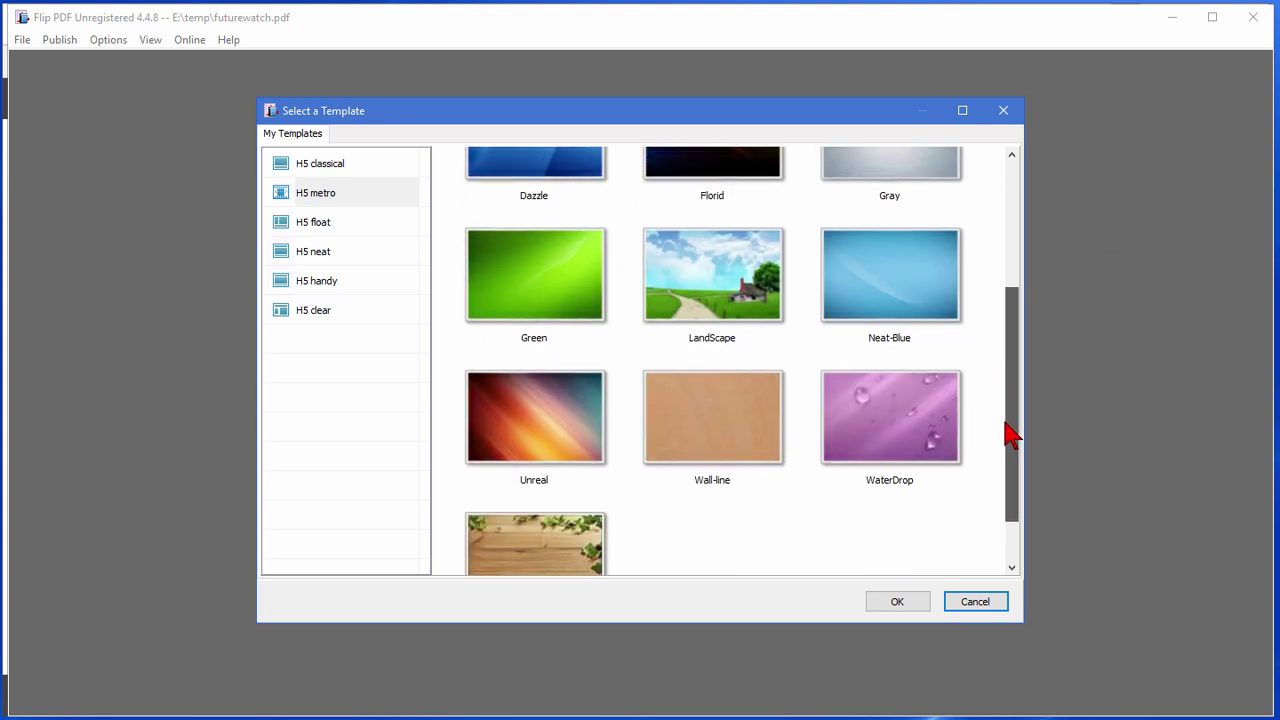
left_click(540, 545)
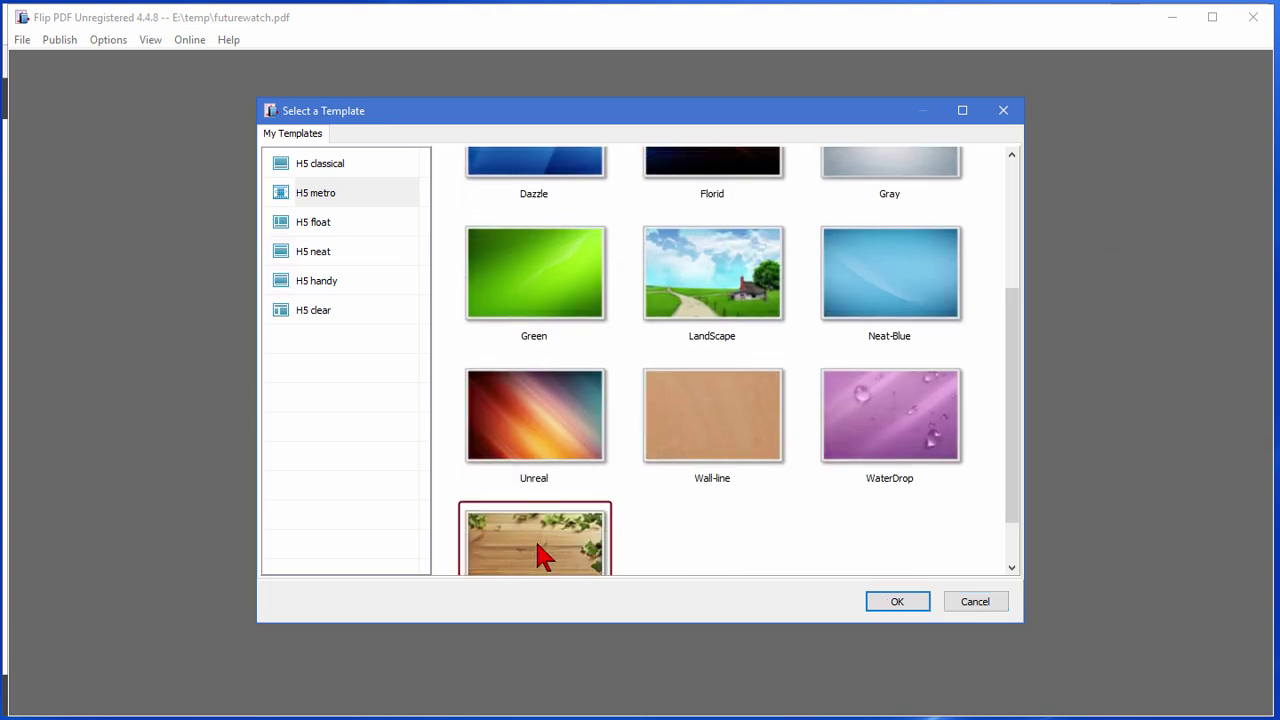
left_click(900, 606)
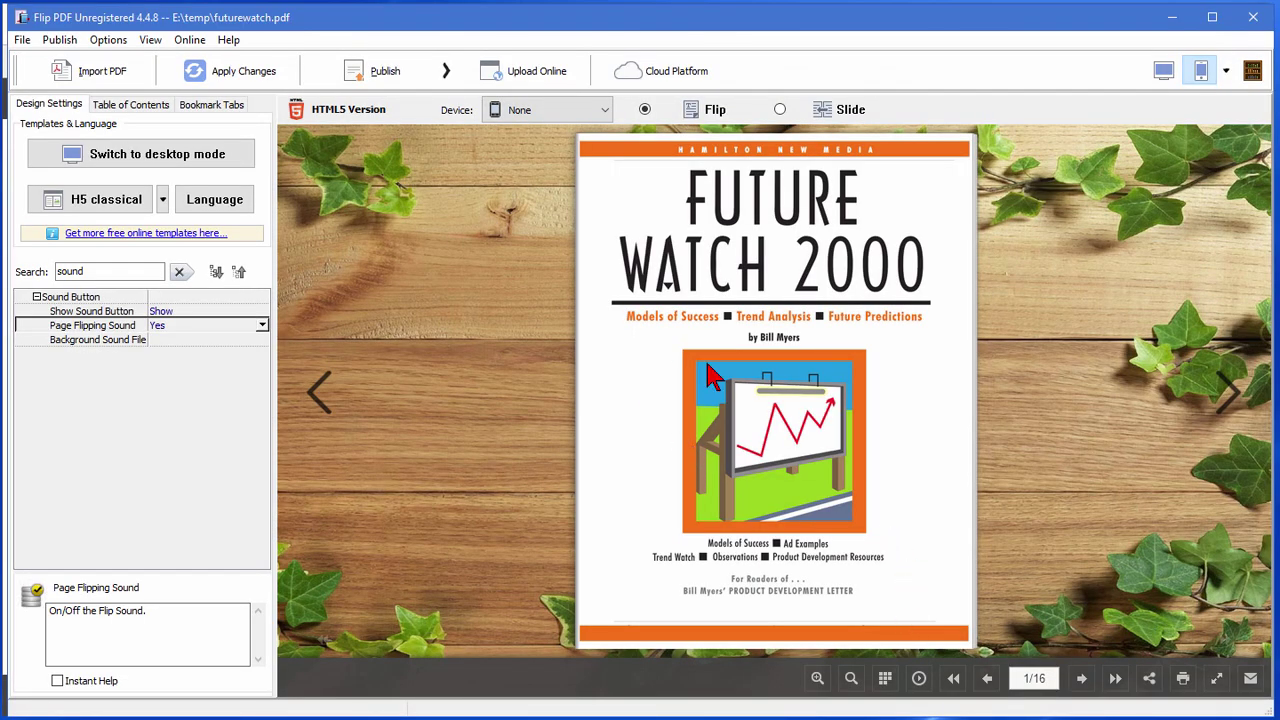
- Flip the restyled book forward to pages 6-7
left_click(1232, 395)
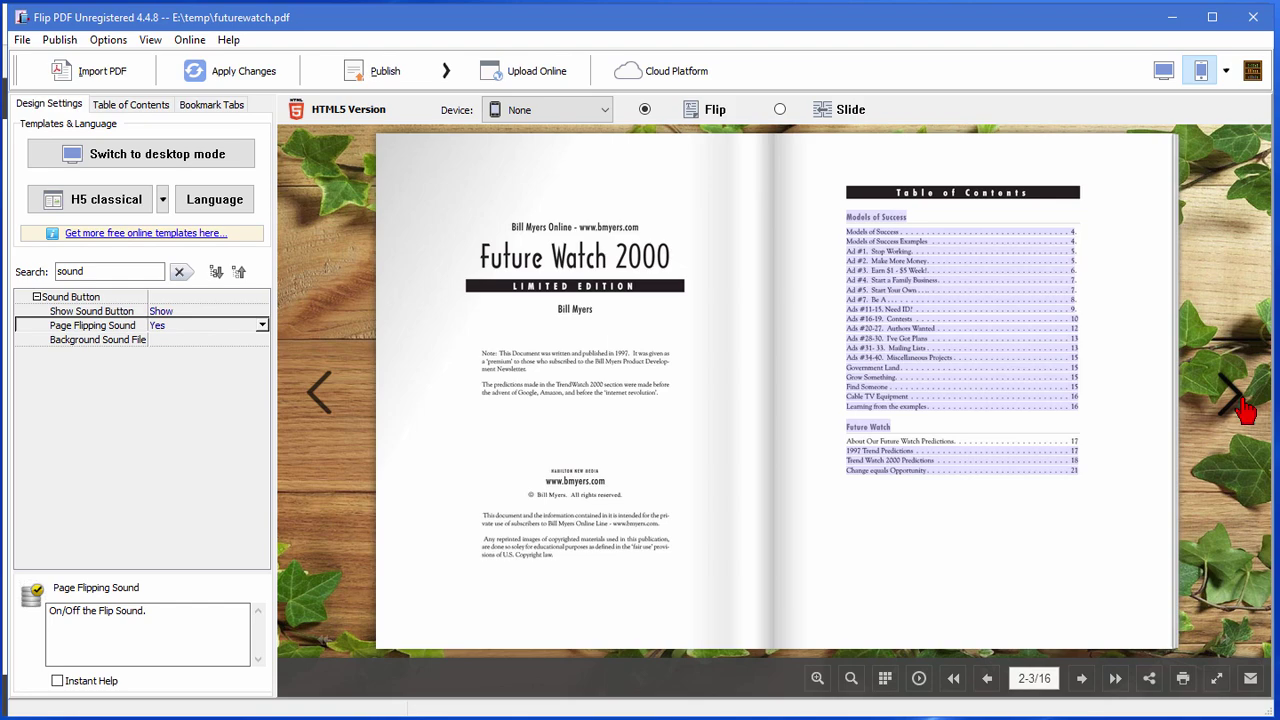
left_click(1244, 408)
left_click(1236, 404)
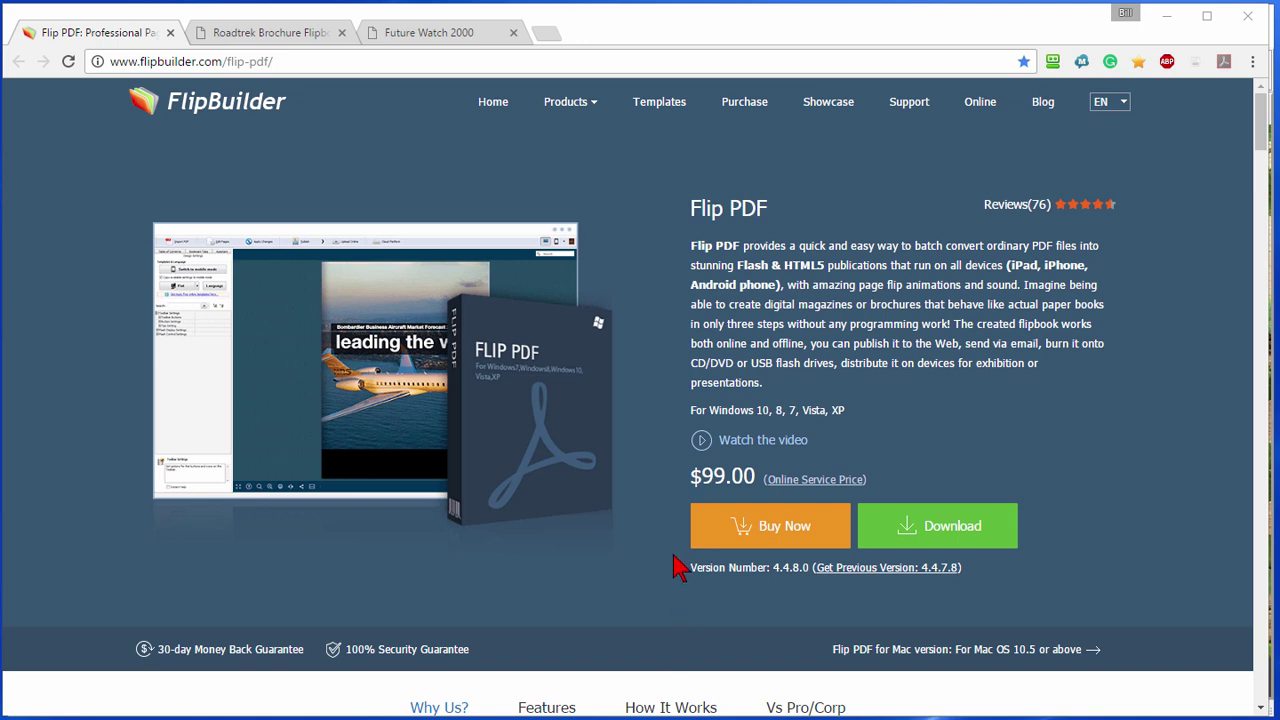
mouse_move(590, 115)
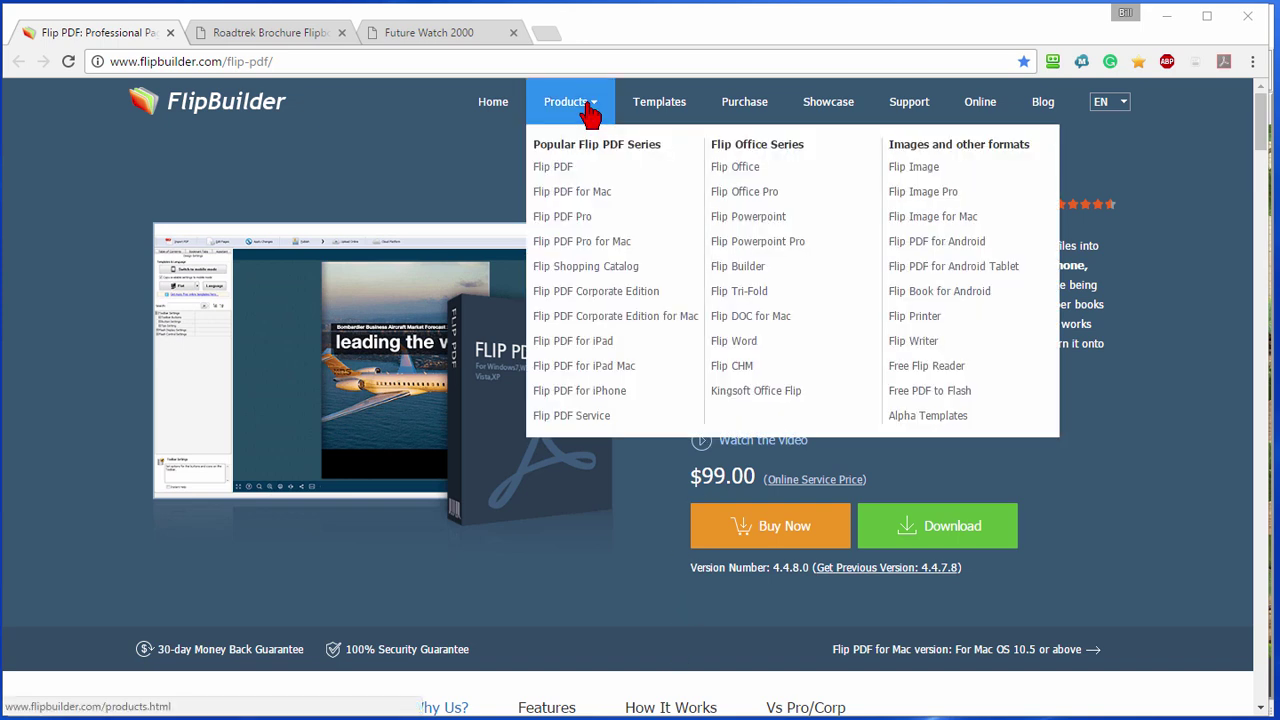